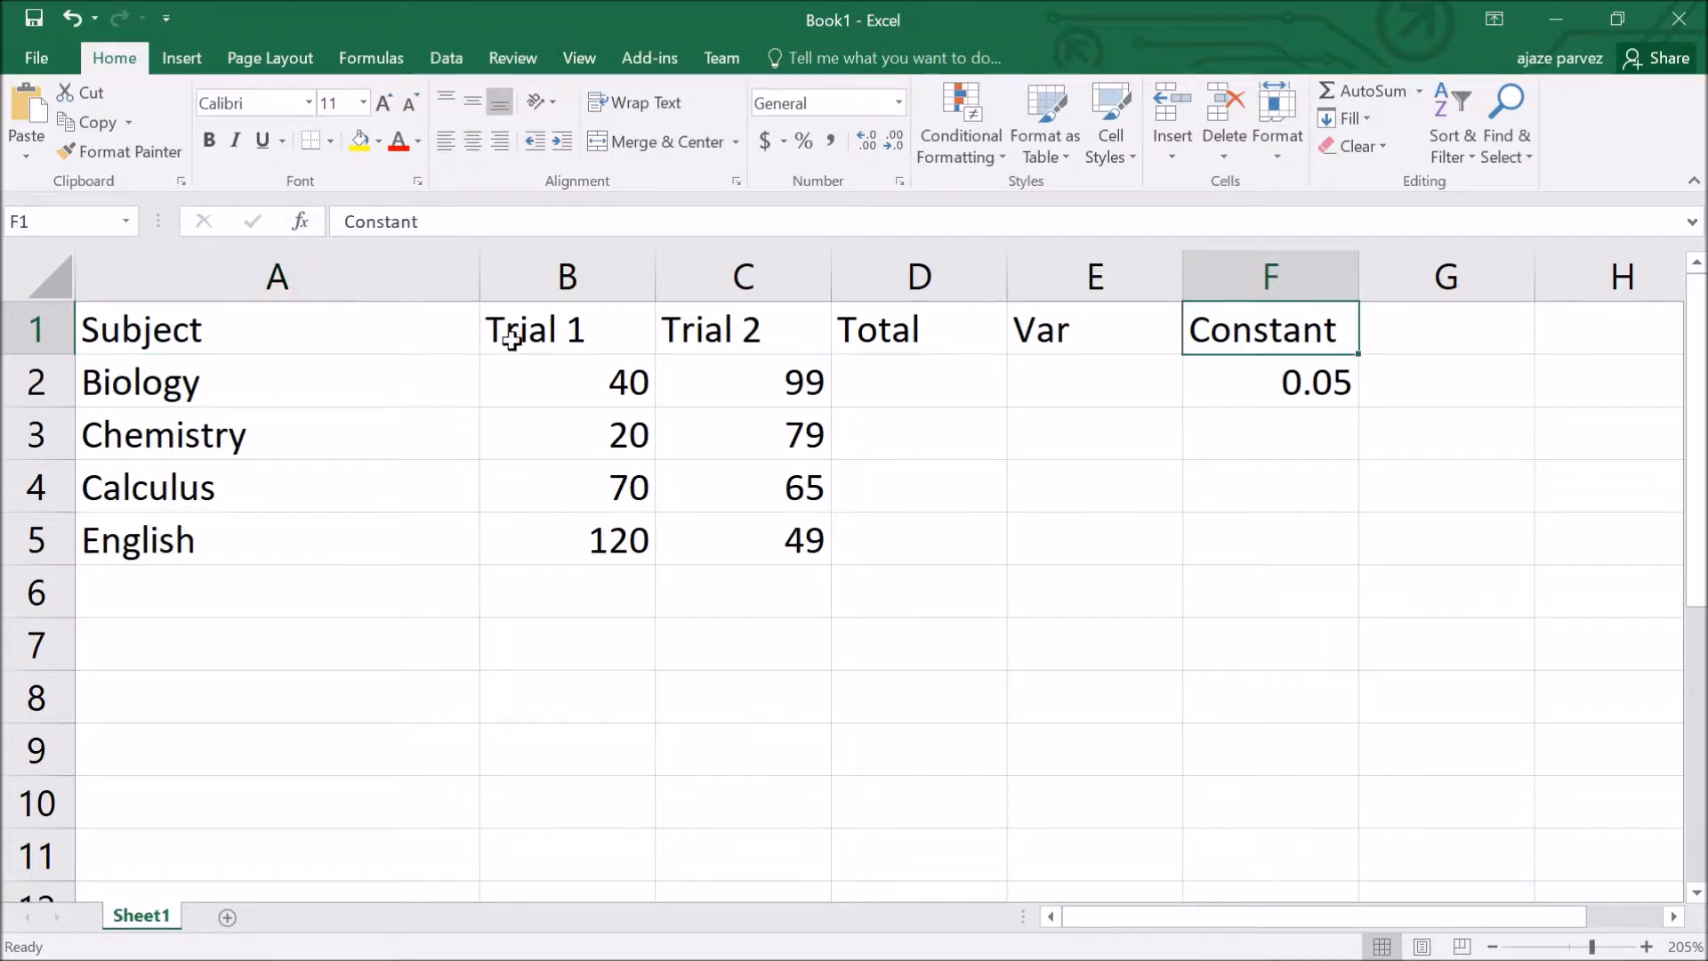
Step: Select all six columns of the Subject table, Subject through Constant
{"action": "left_click_drag", "start_coordinate": [339, 293], "coordinate": [1244, 280]}
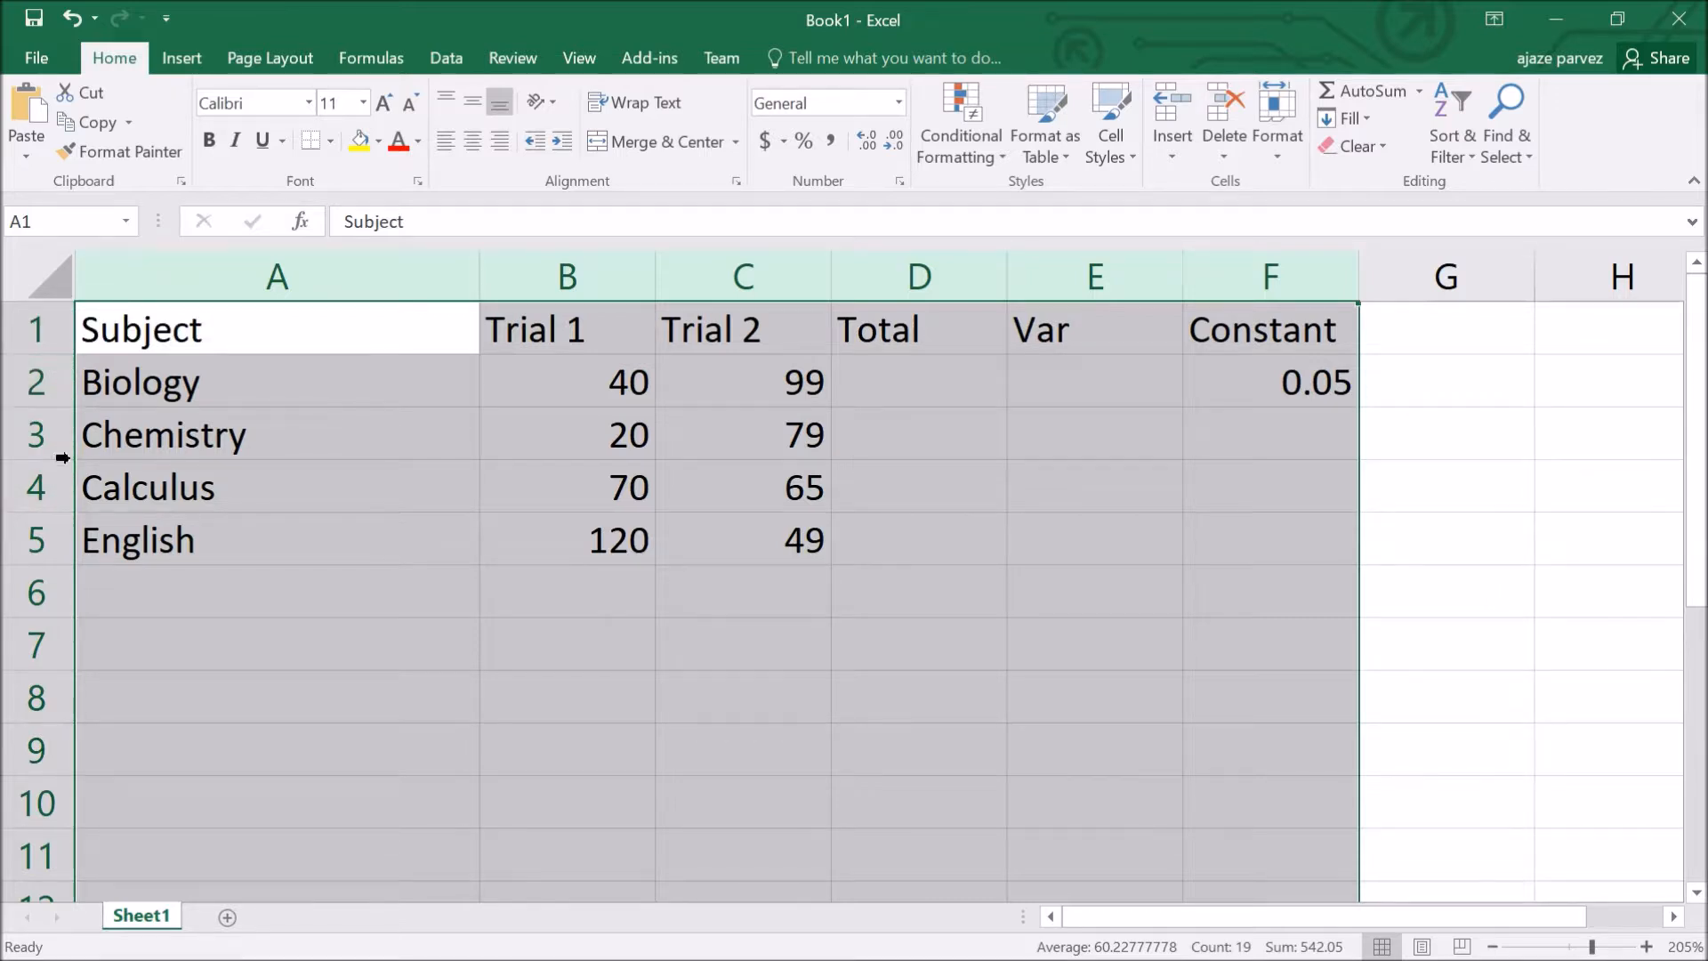
{"action": "left_click", "coordinate": [43, 553]}
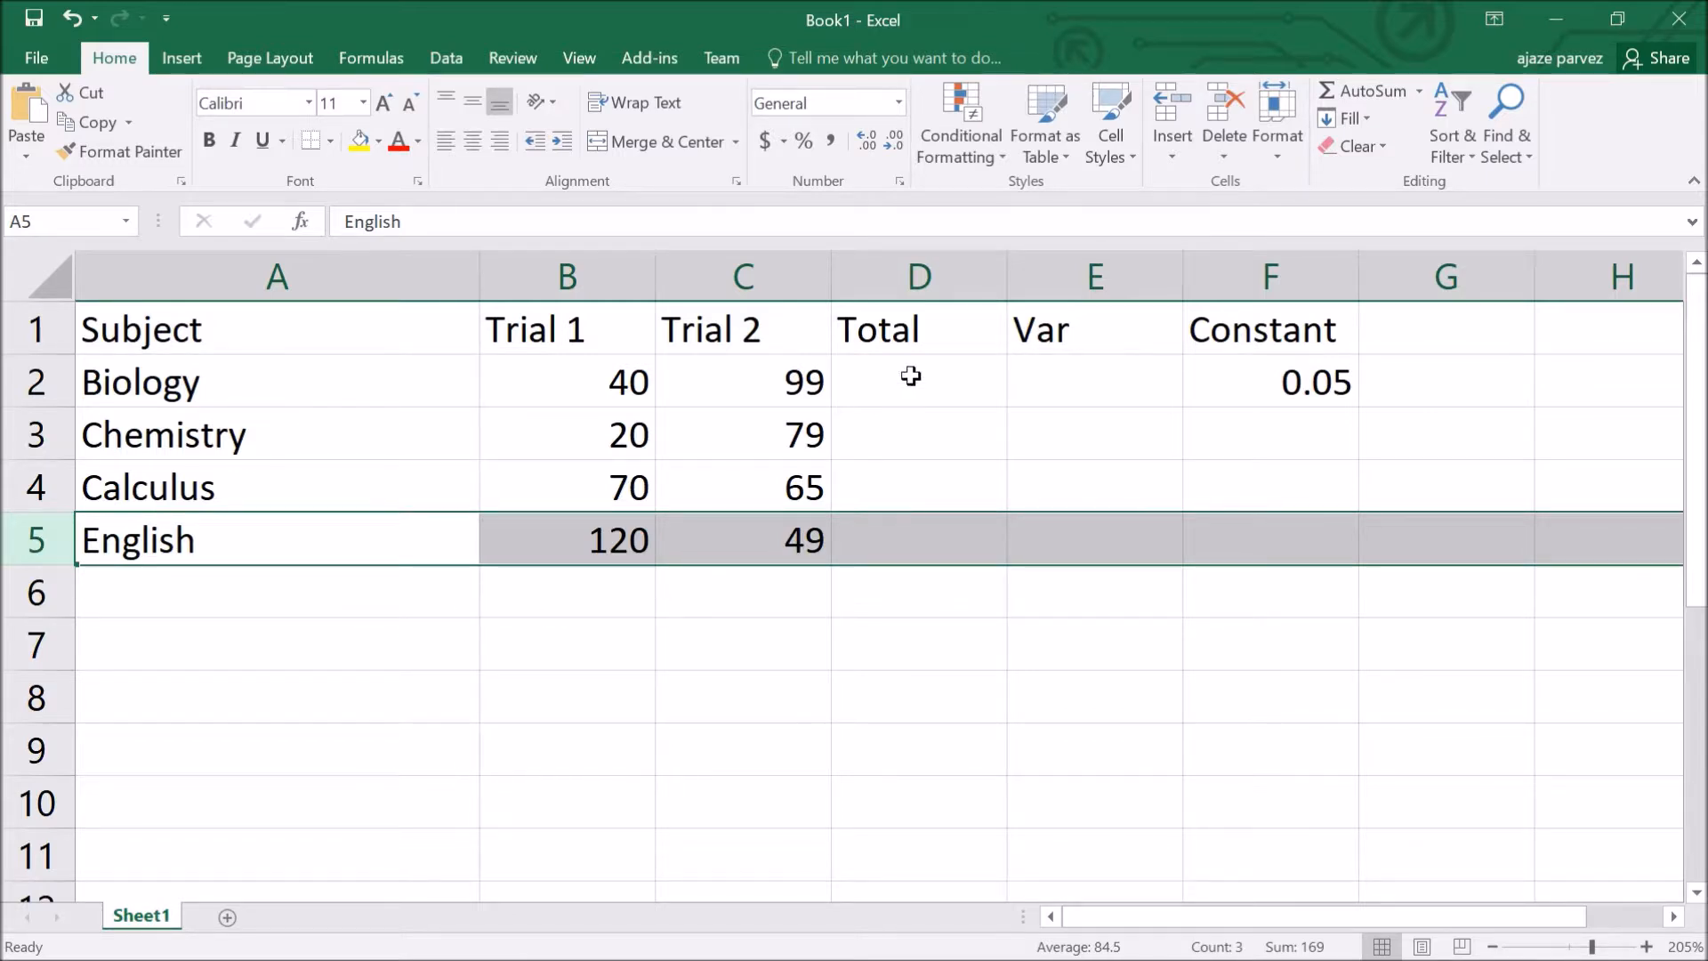
{"action": "left_click", "coordinate": [221, 393]}
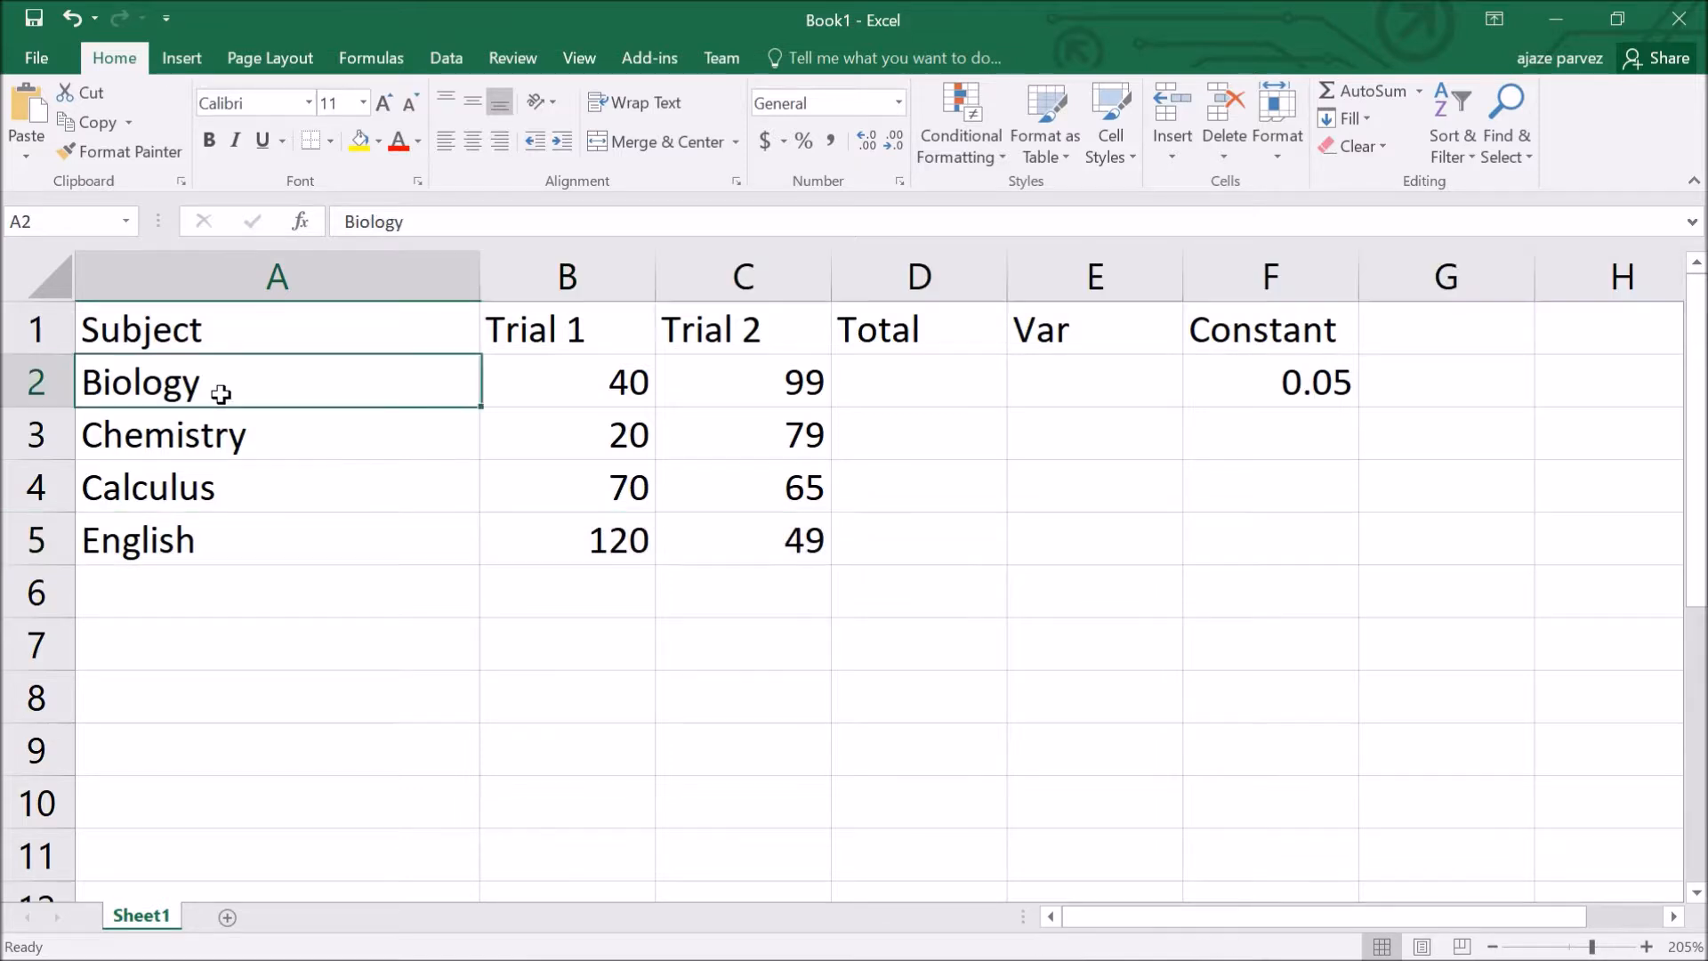
{"action": "left_click", "coordinate": [905, 393]}
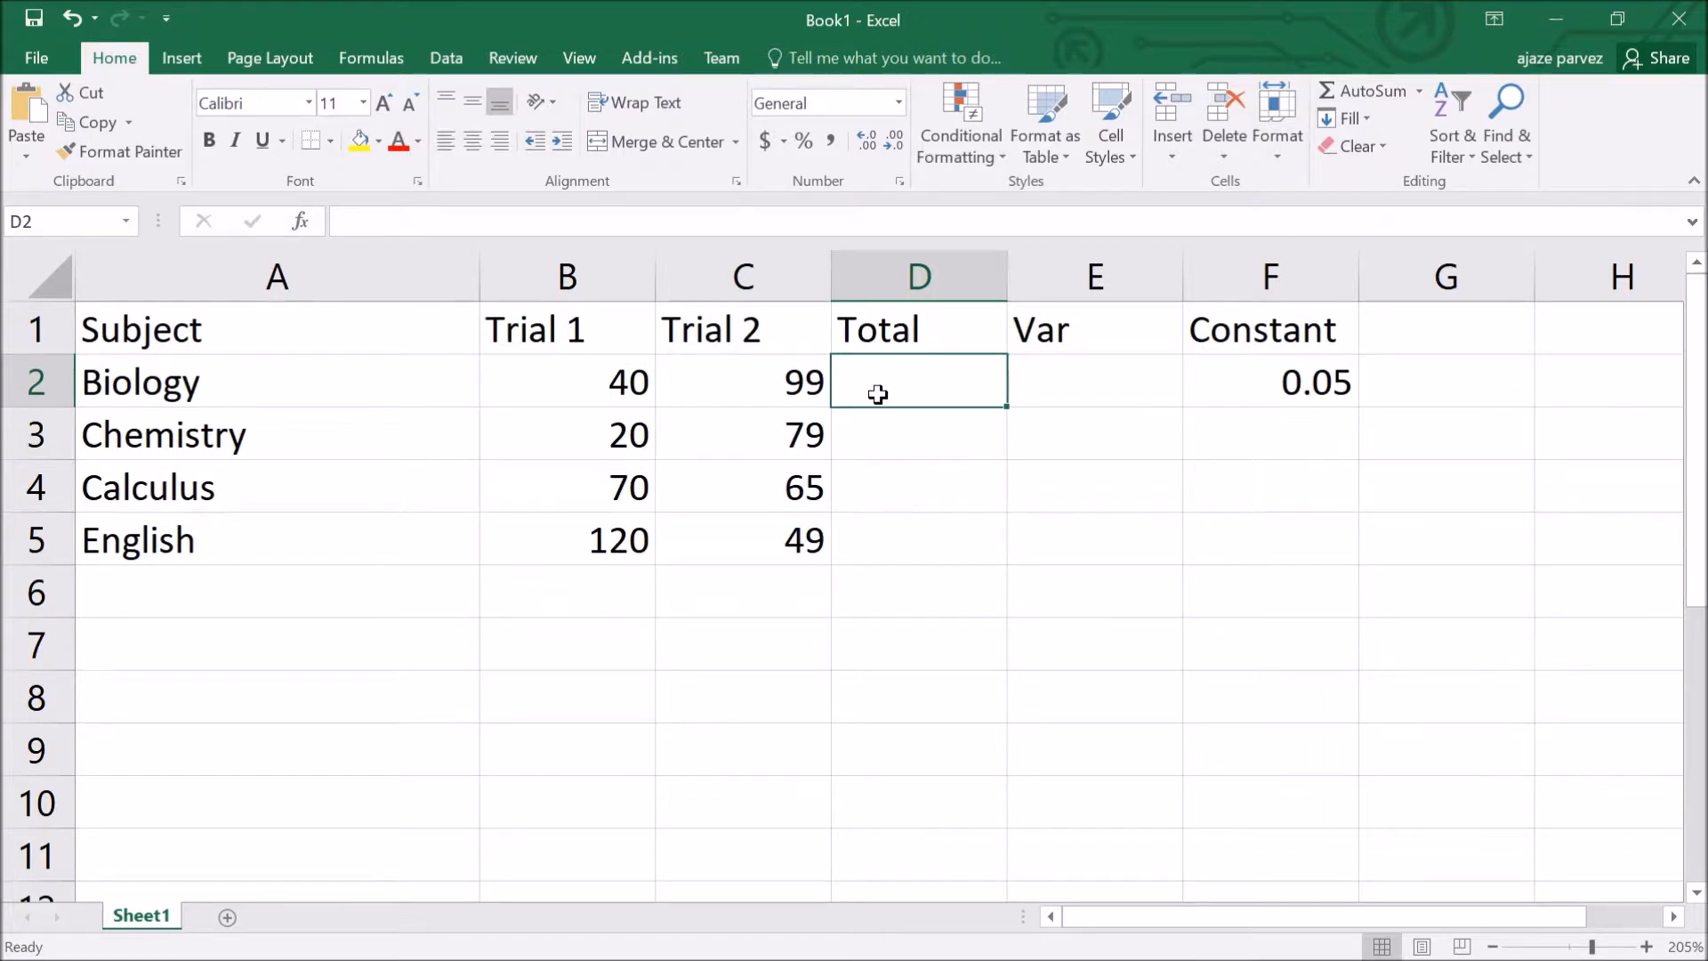
Step: Enter =sum(b2,c2) in D2 to total Biology's two trials
{"action": "type", "text": "="}
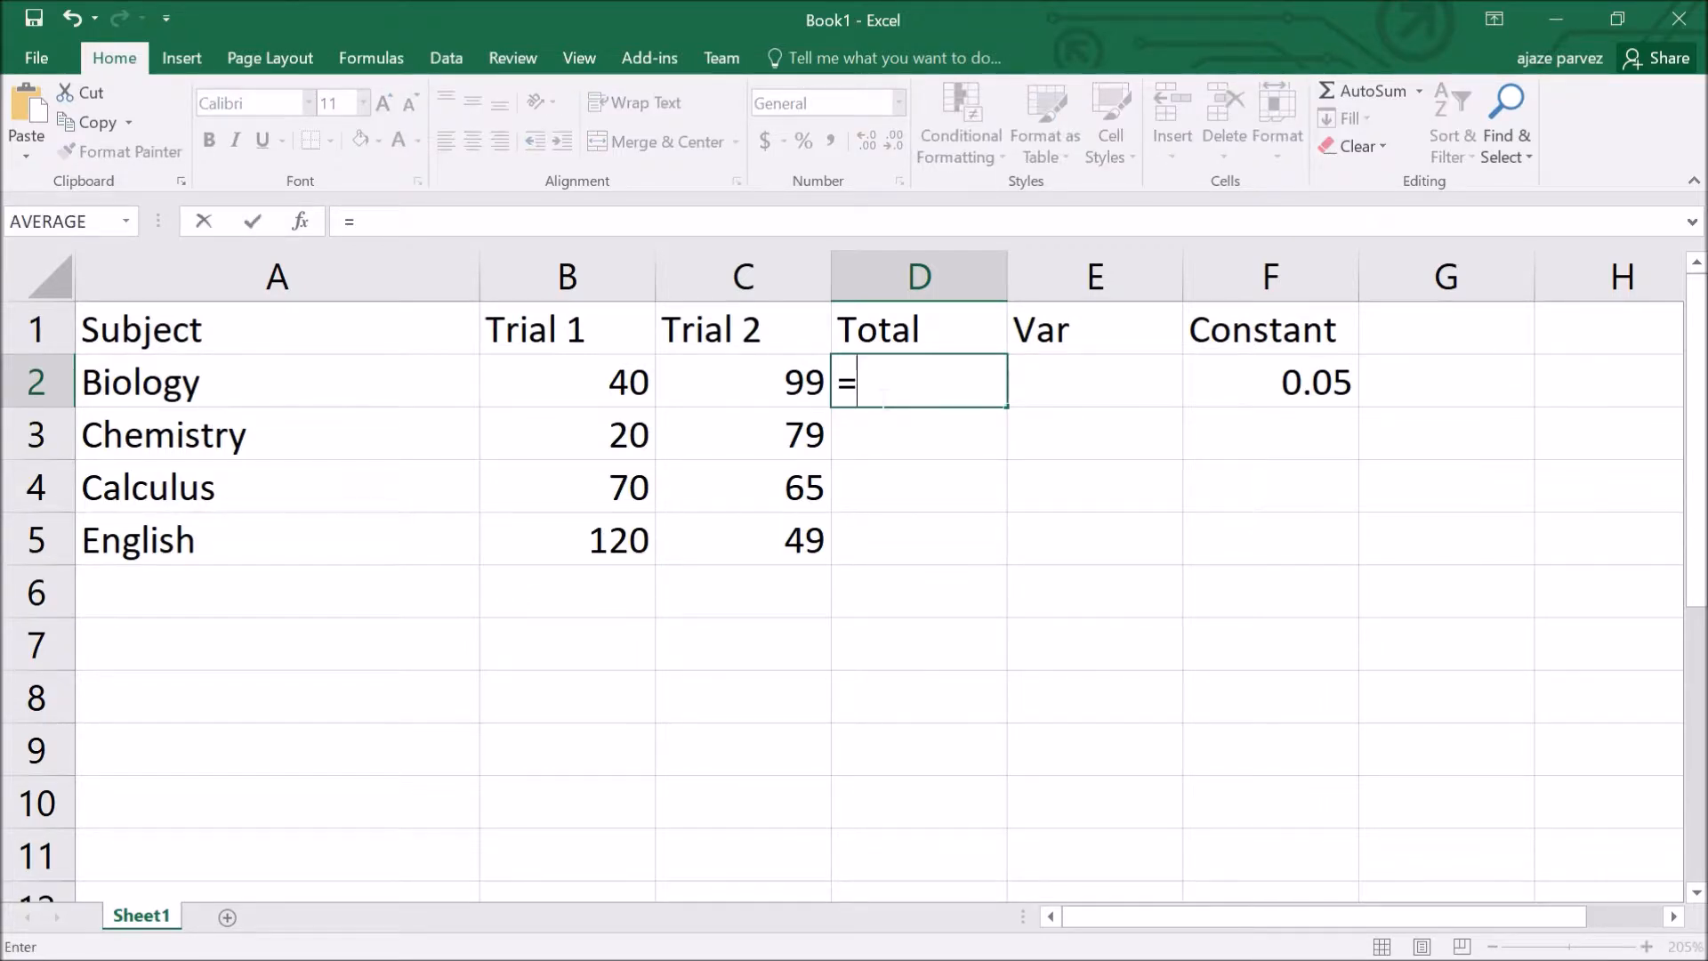
{"action": "type", "text": "sum("}
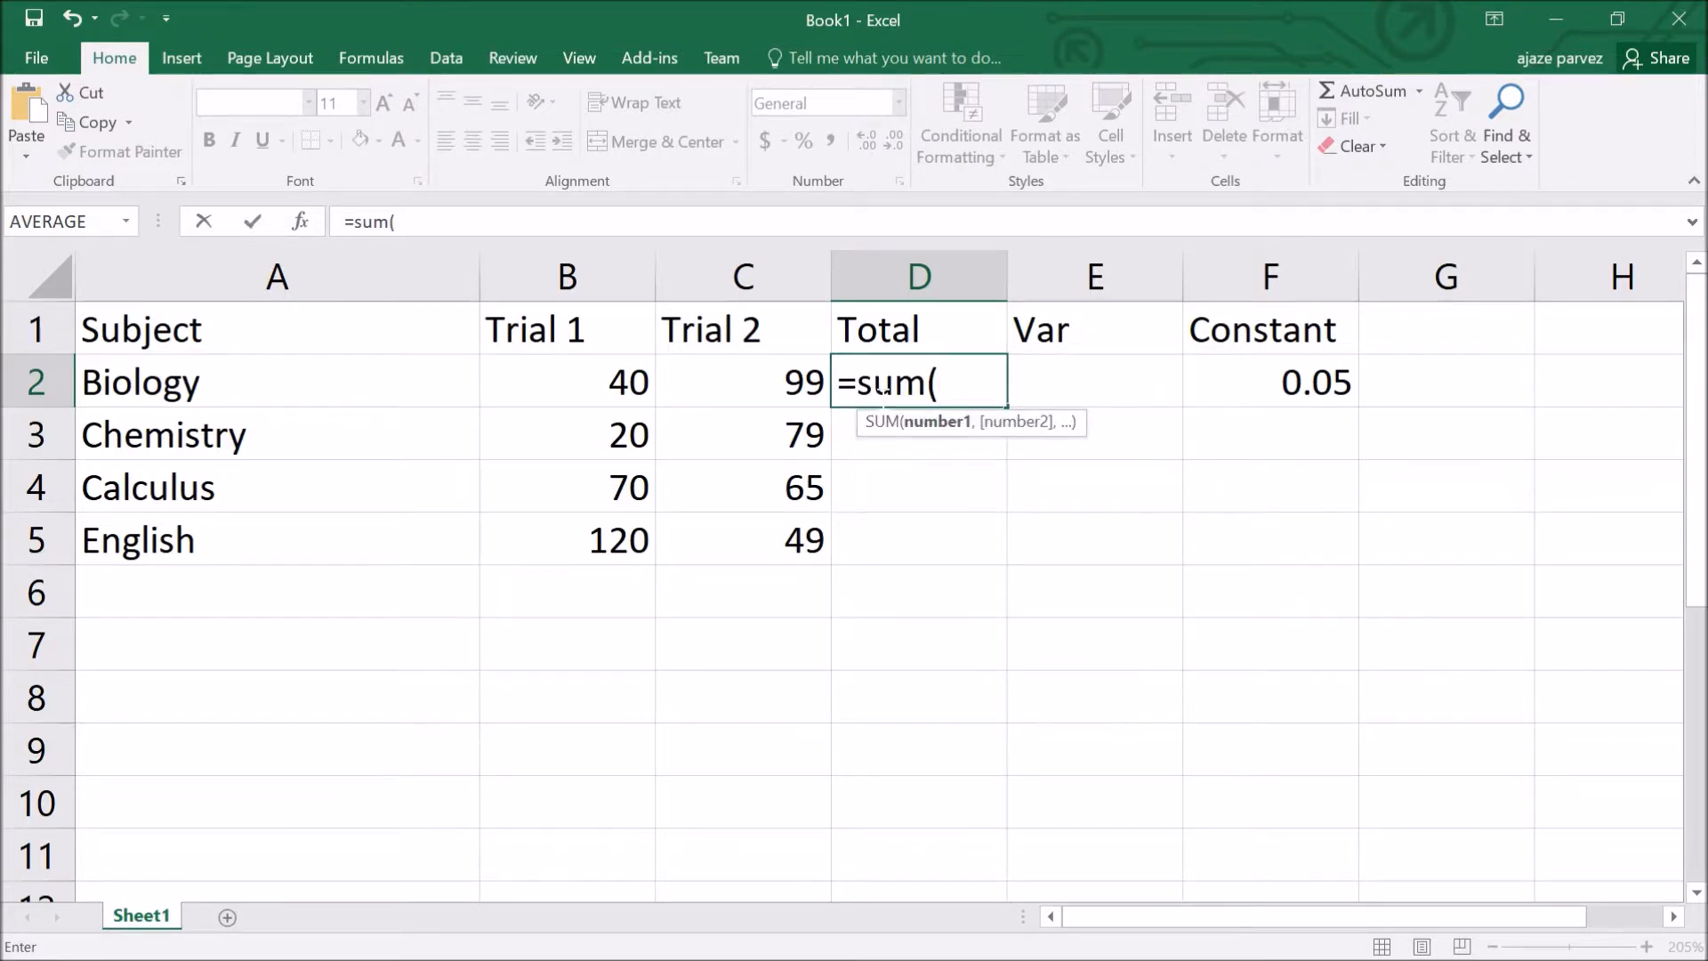
{"action": "type", "text": "b2"}
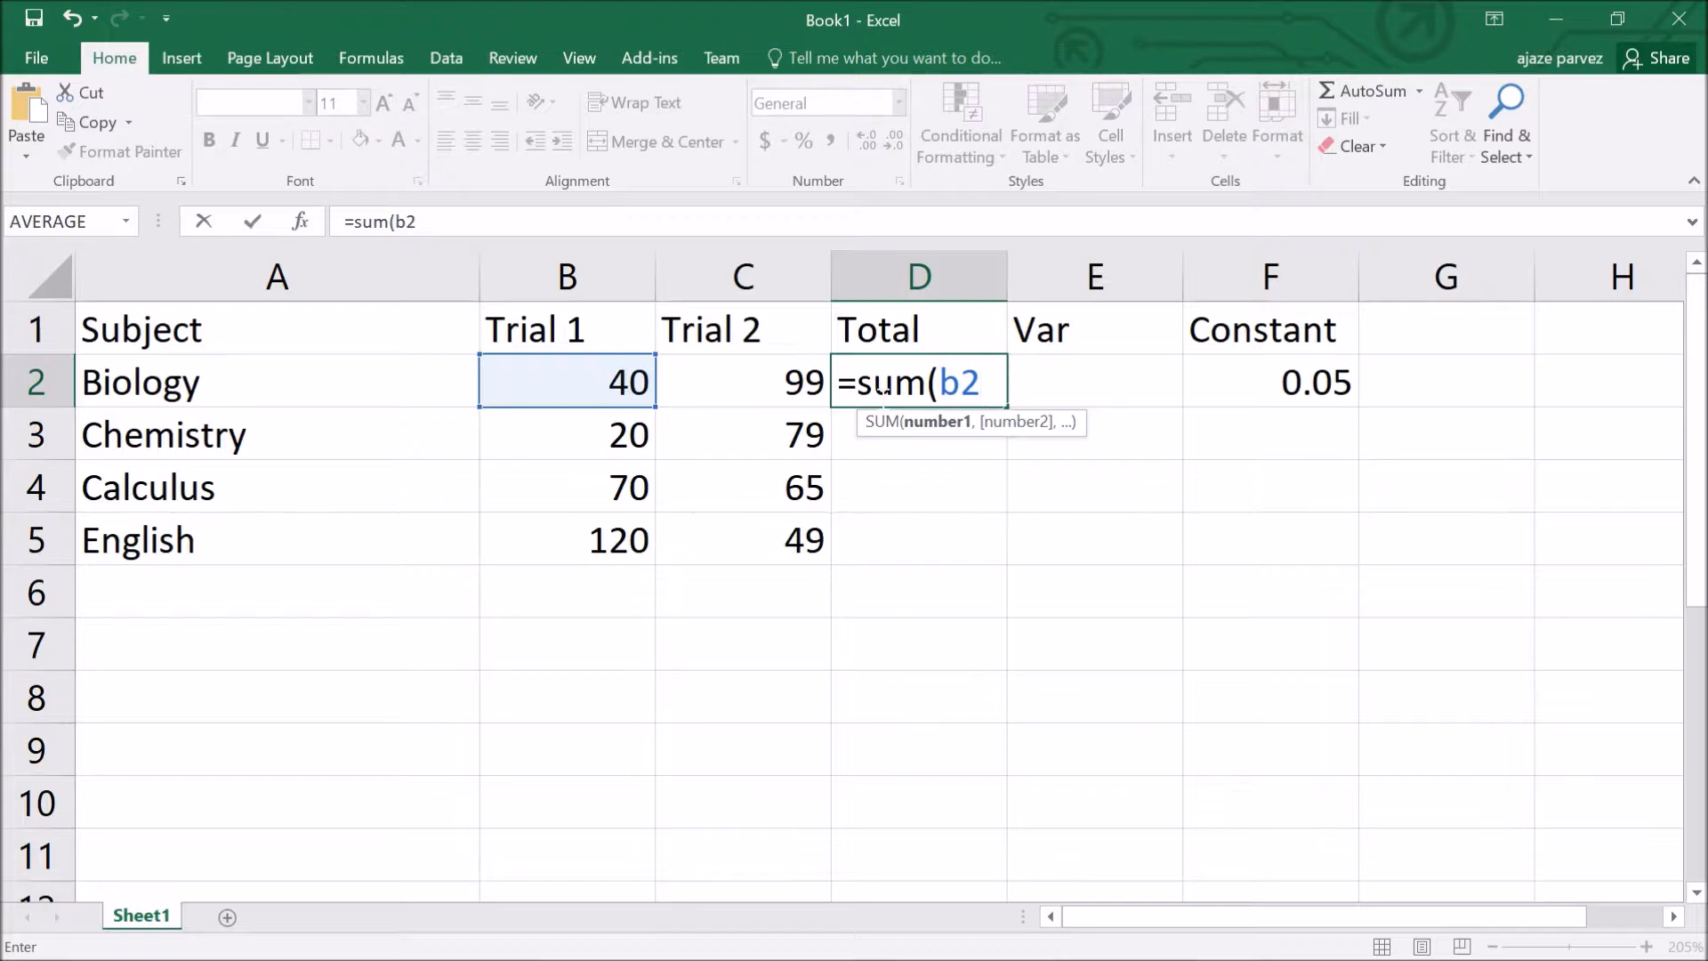
{"action": "type", "text": ","}
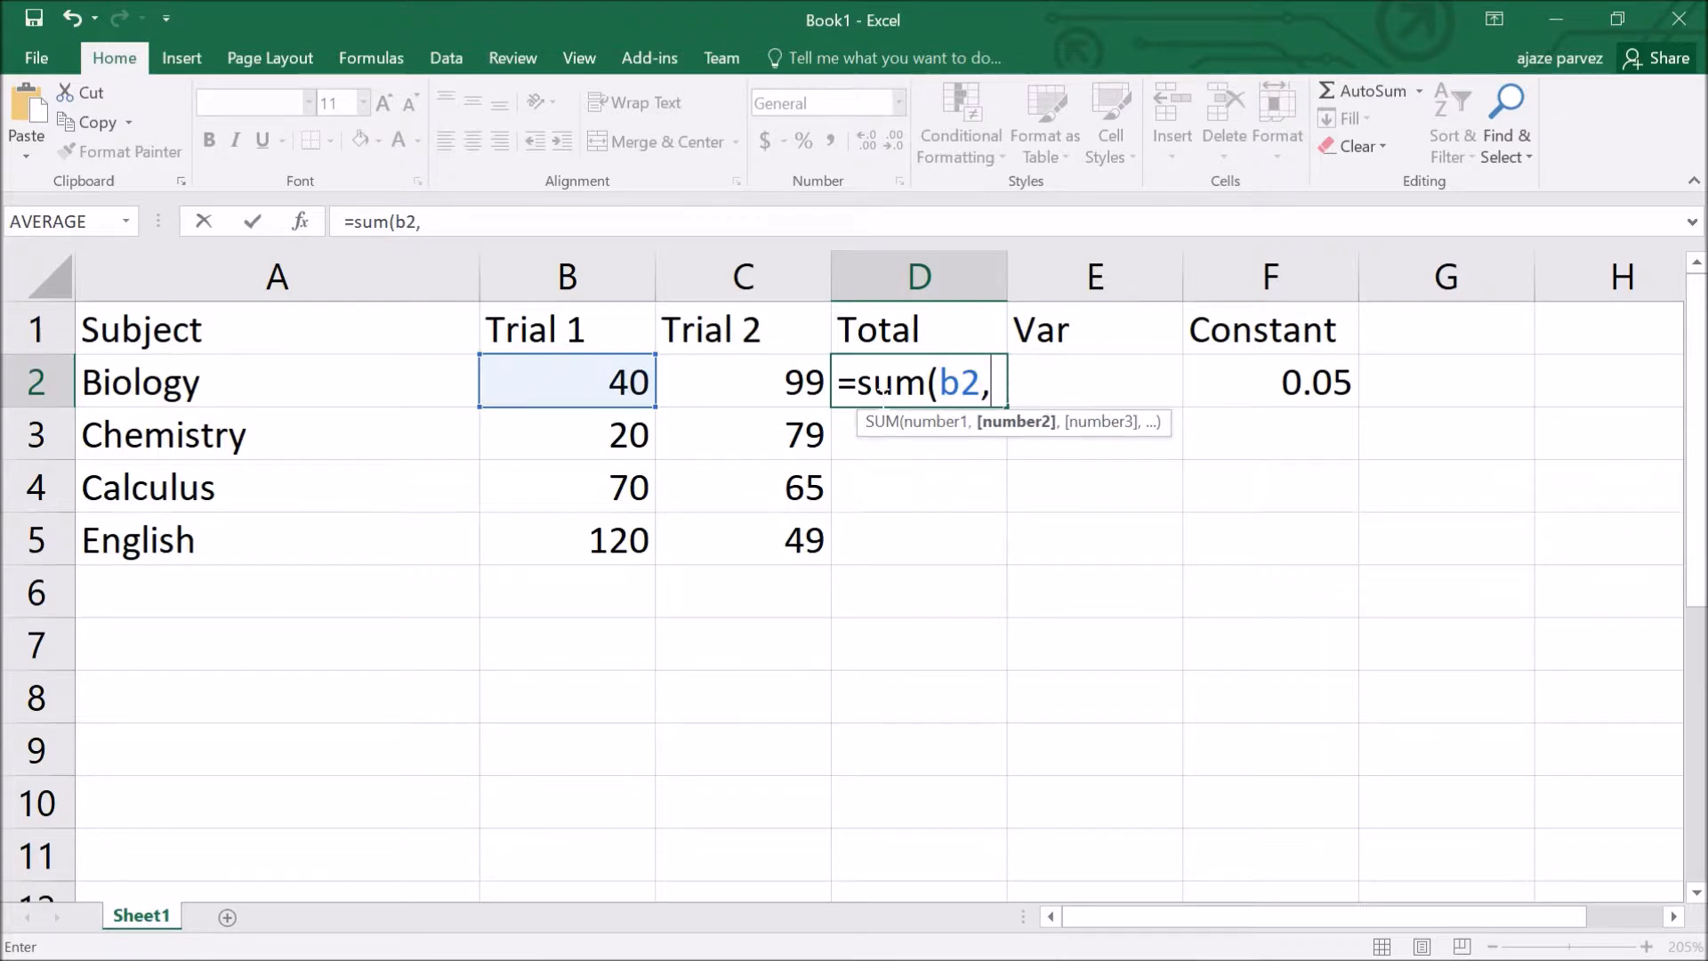
{"action": "type", "text": "c"}
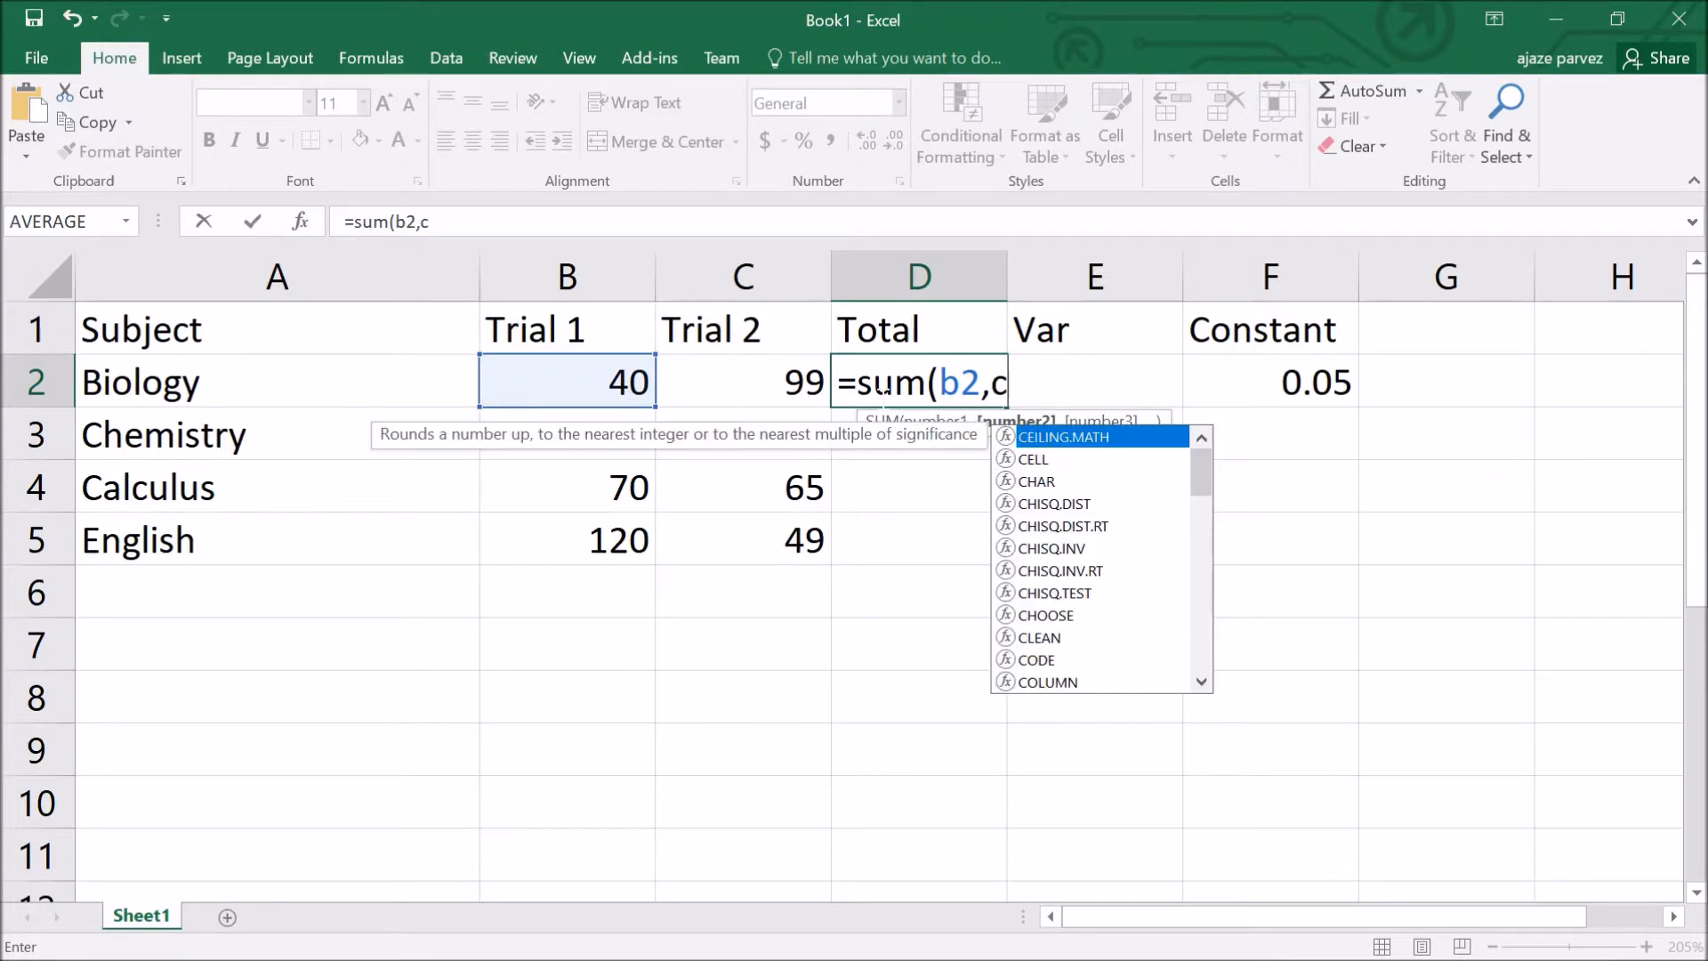
{"action": "type", "text": "2)"}
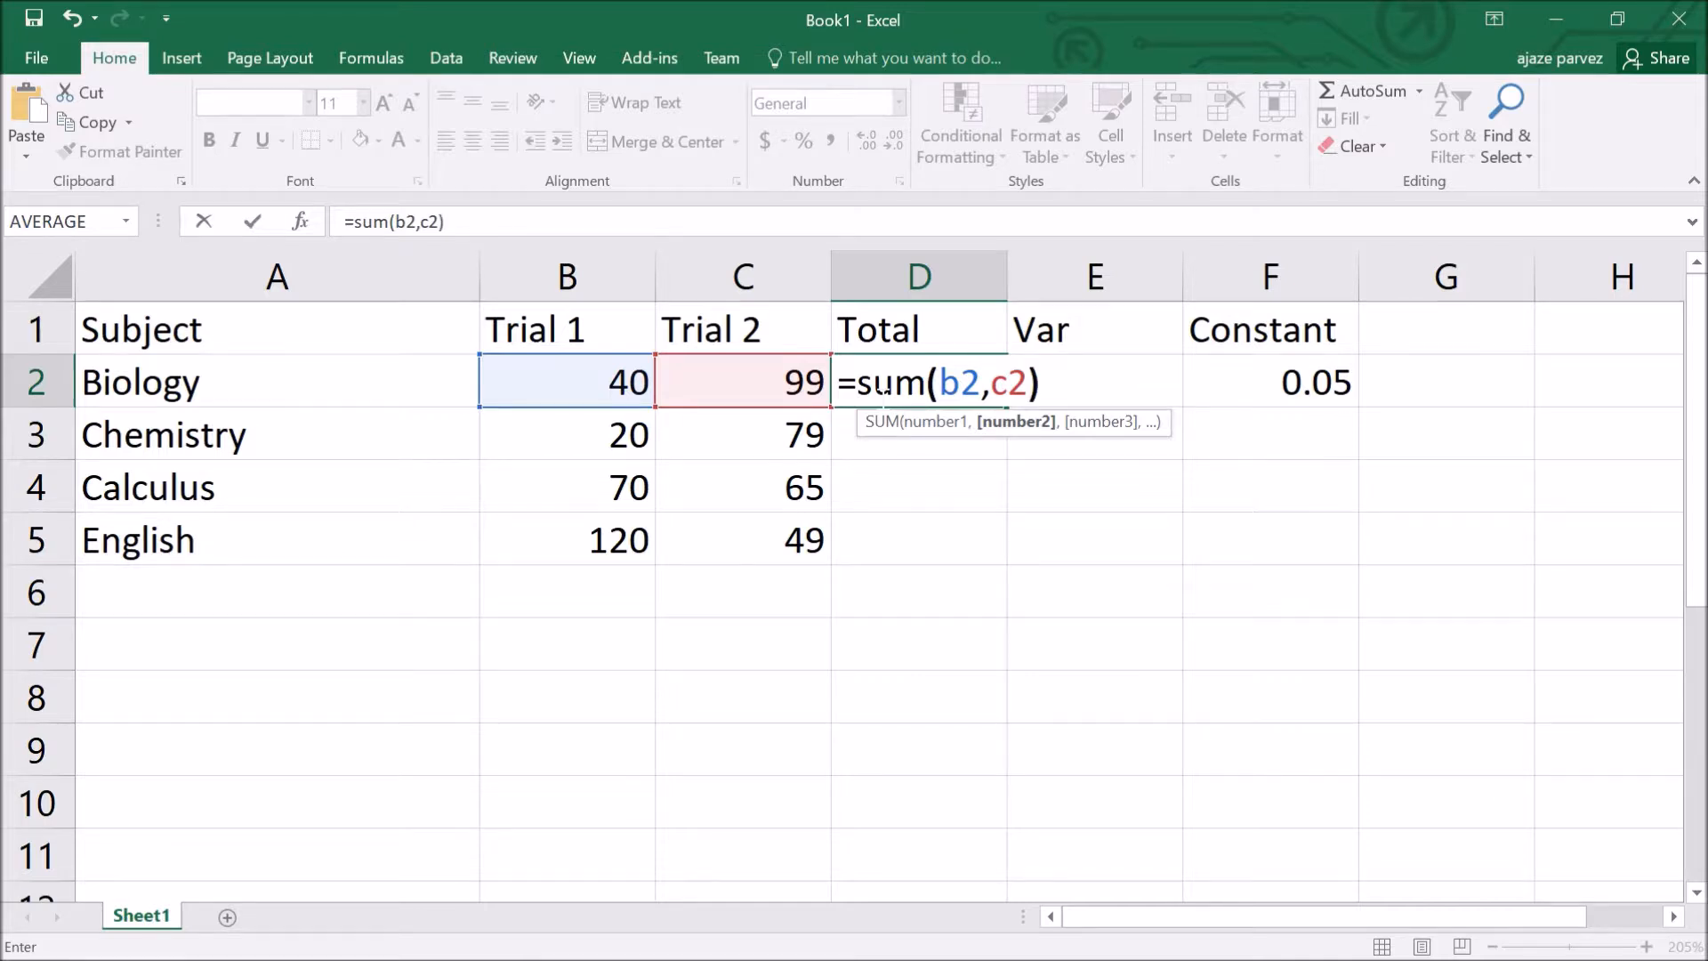
{"action": "key", "text": "Return"}
Step: Copy the D2 total formula into D3, D4 and D5
{"action": "left_click", "coordinate": [878, 391]}
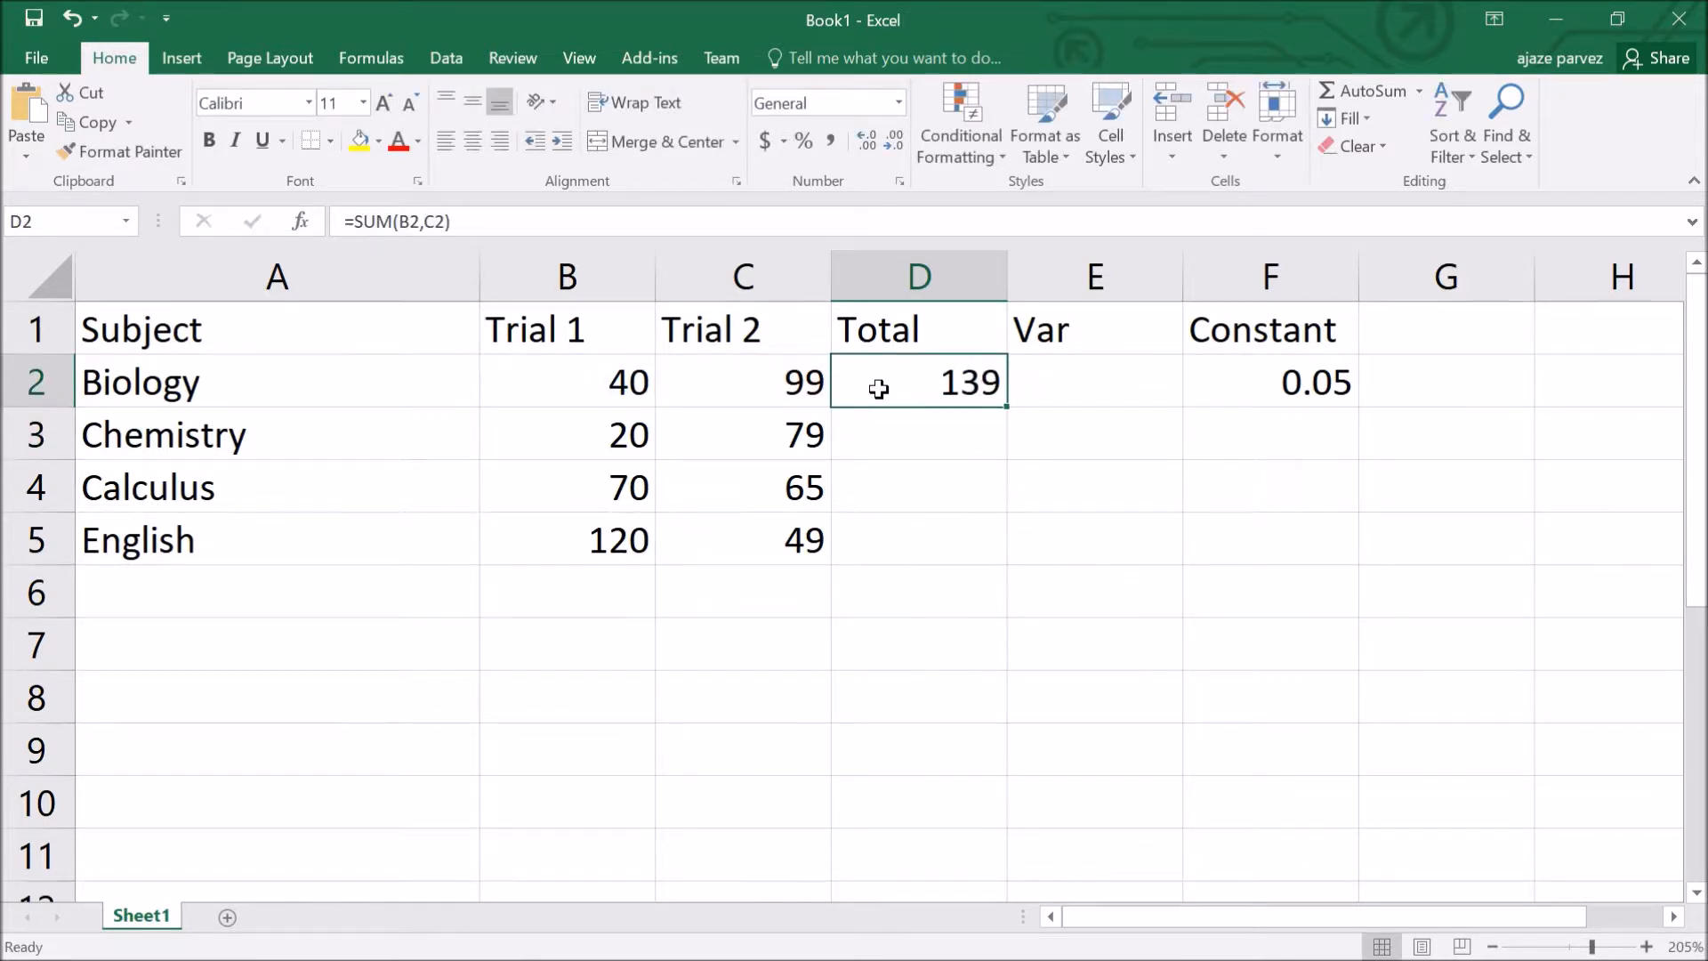
{"action": "key", "text": "ctrl+c"}
{"action": "left_click", "coordinate": [904, 448]}
{"action": "key", "text": "ctrl+v"}
{"action": "left_click", "coordinate": [911, 503]}
{"action": "key", "text": "Return"}
{"action": "left_click", "coordinate": [921, 542]}
{"action": "key", "text": "ctrl+v"}
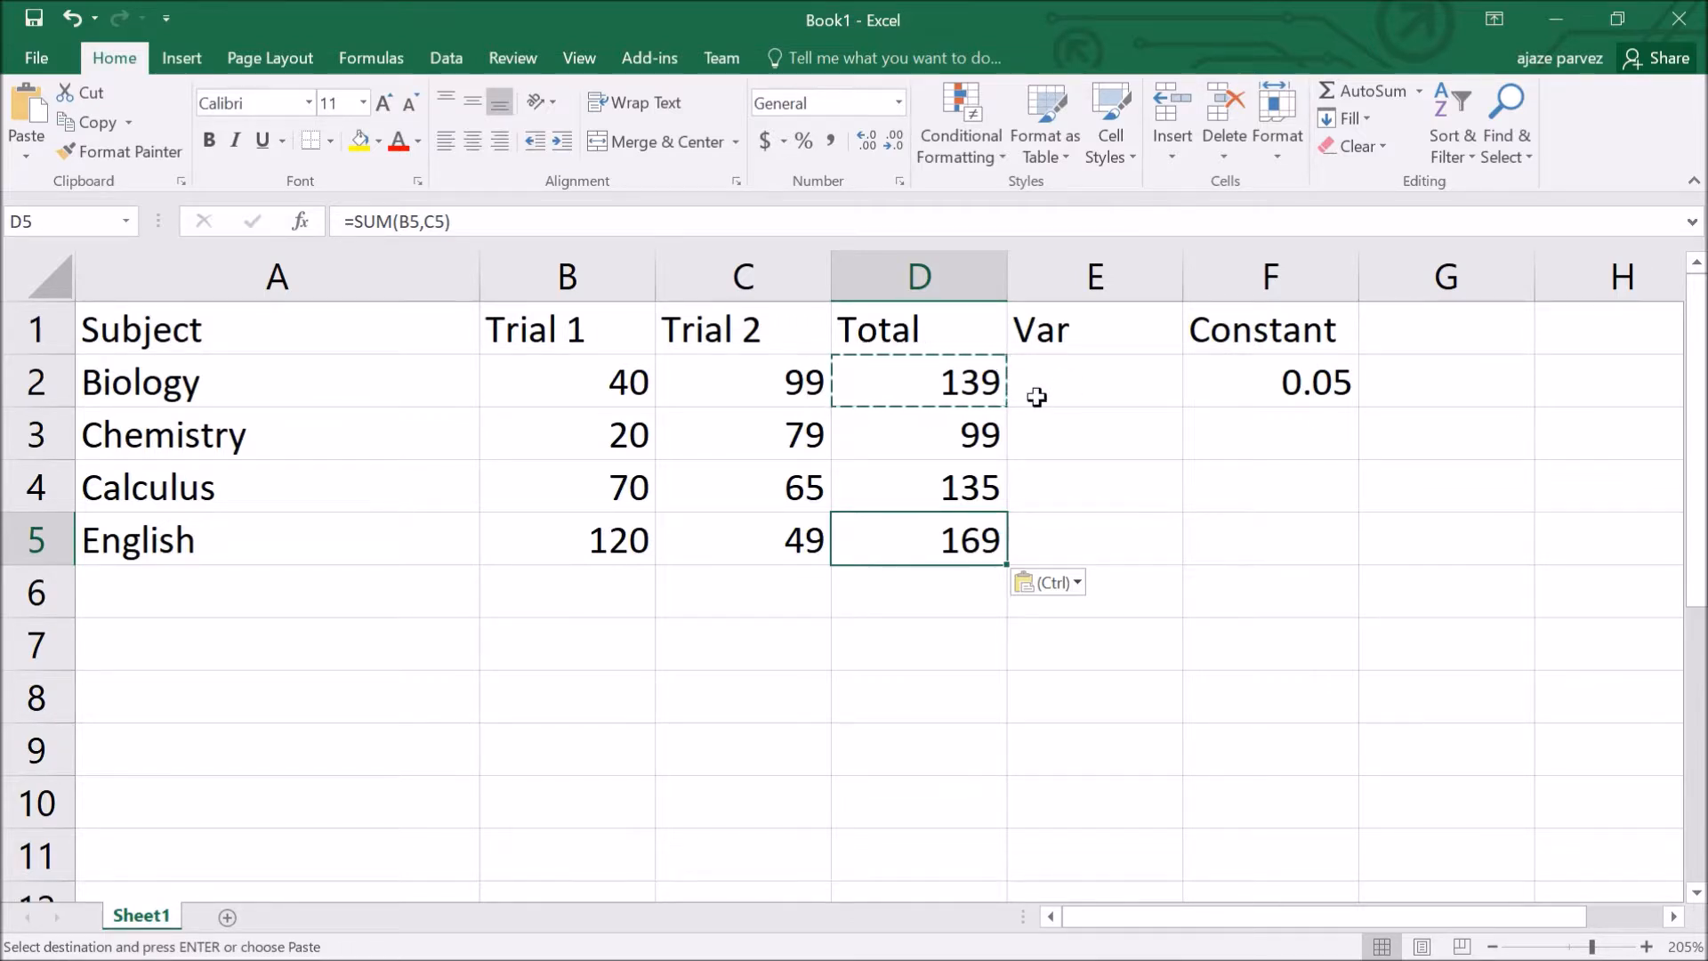
{"action": "left_click", "coordinate": [1076, 393]}
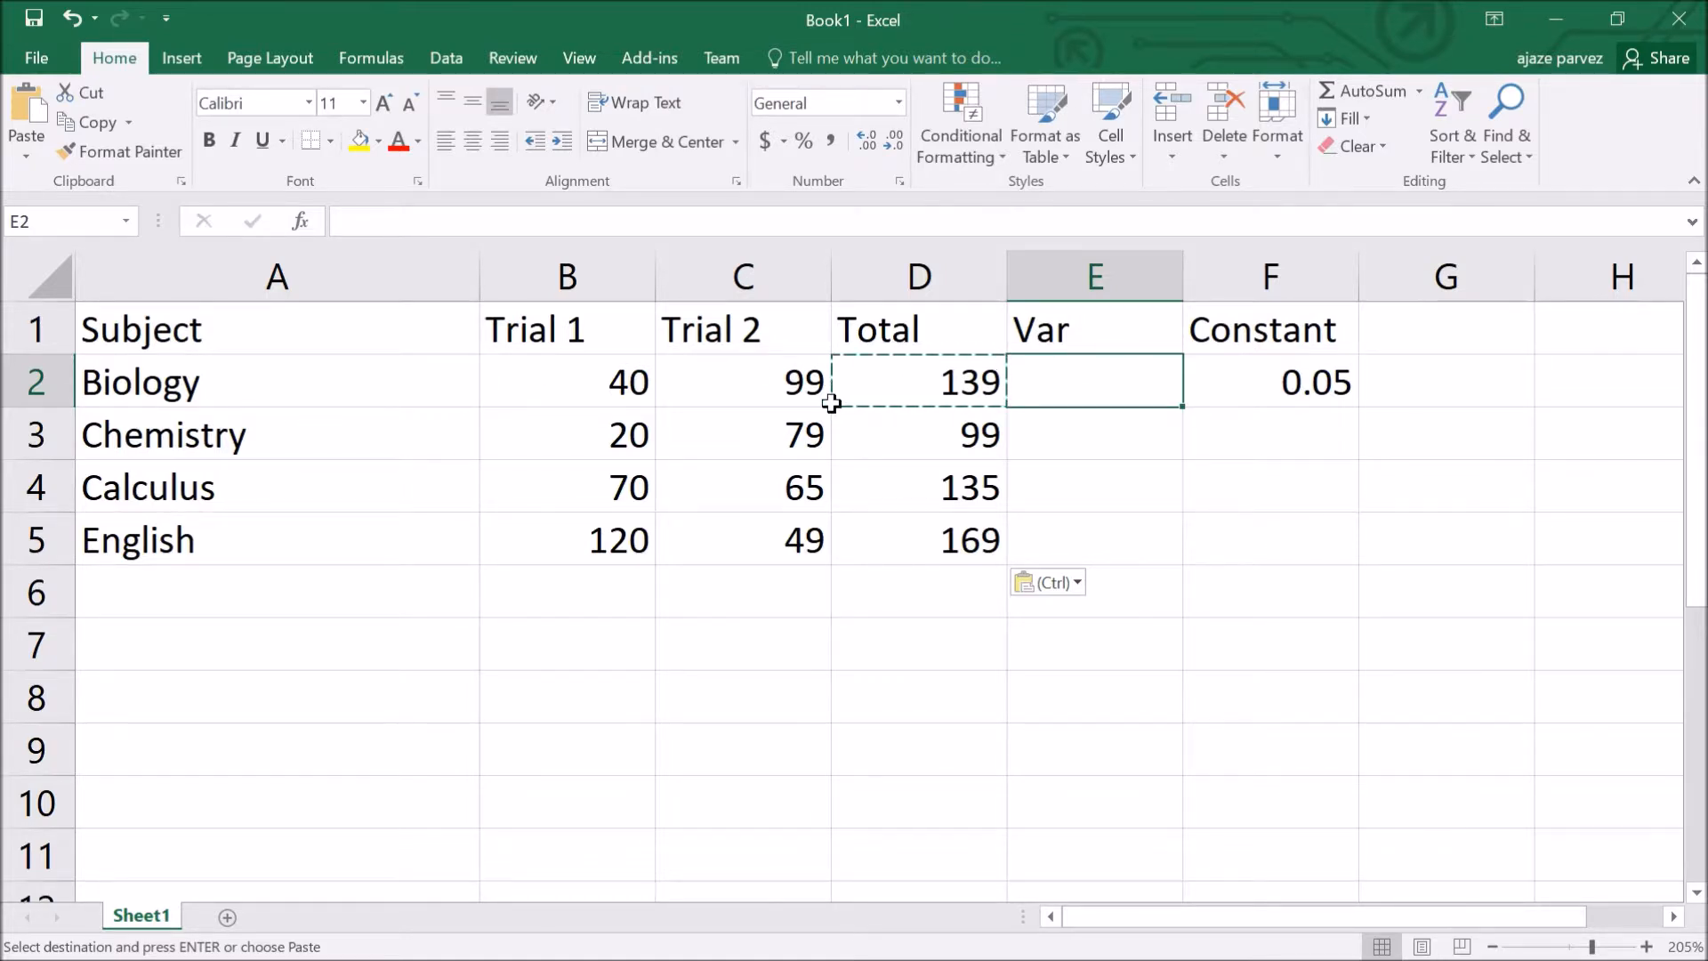
{"action": "left_click", "coordinate": [911, 397]}
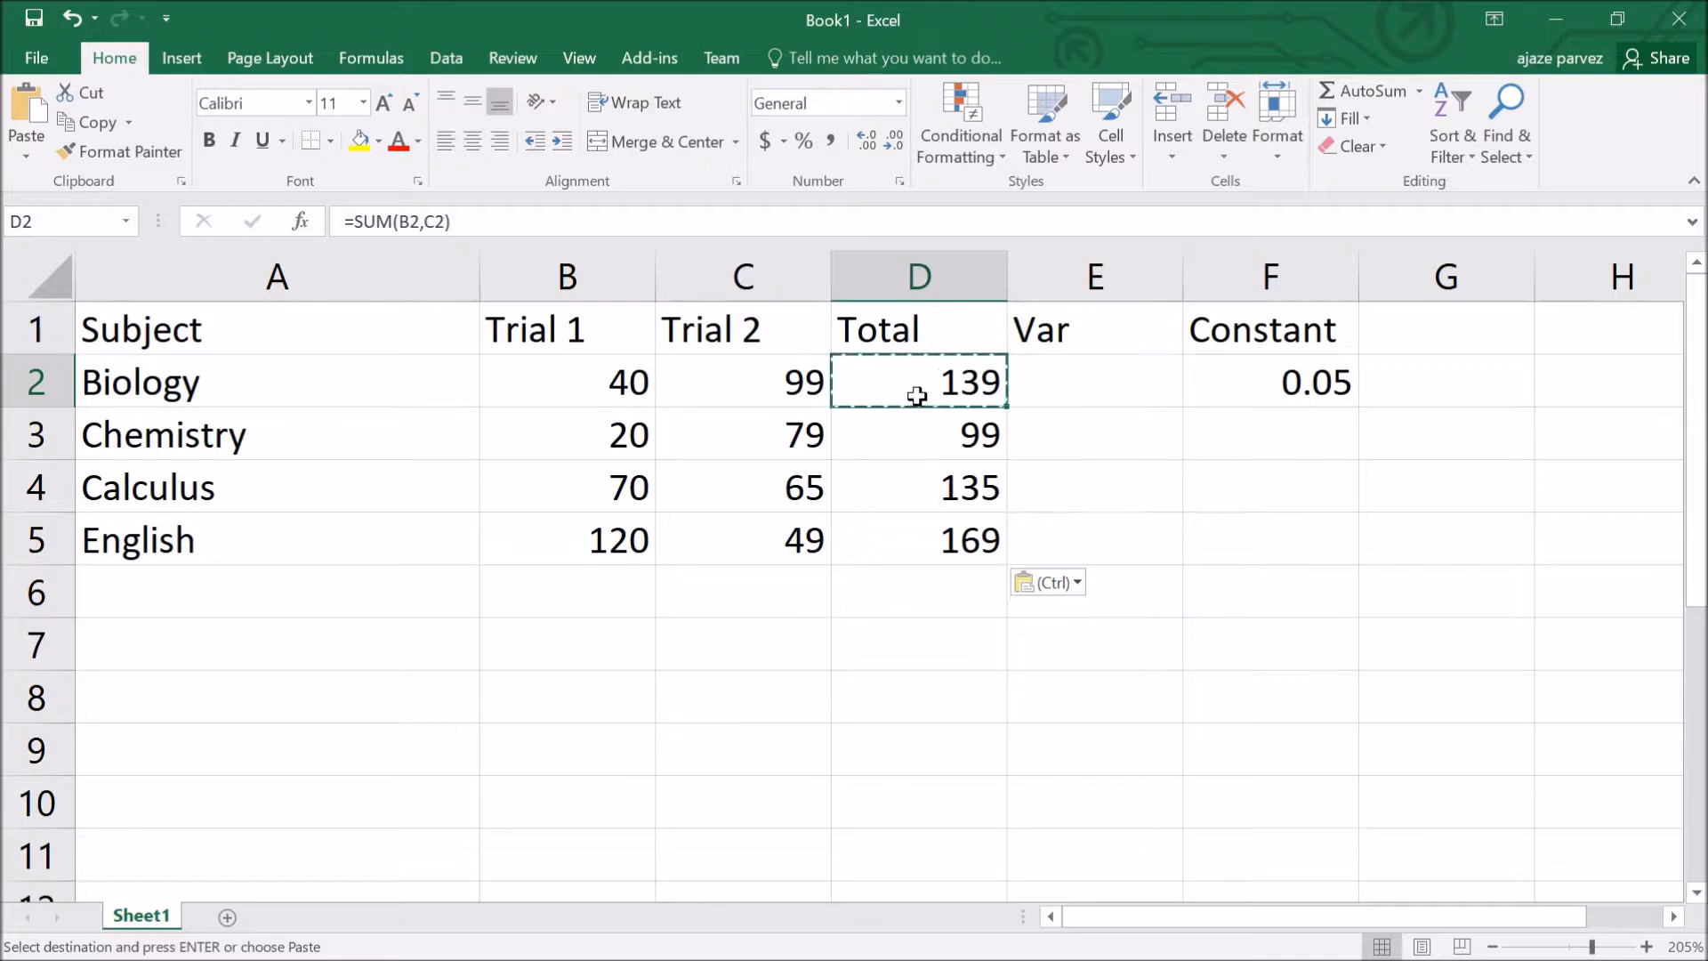
{"action": "left_click", "coordinate": [1264, 388]}
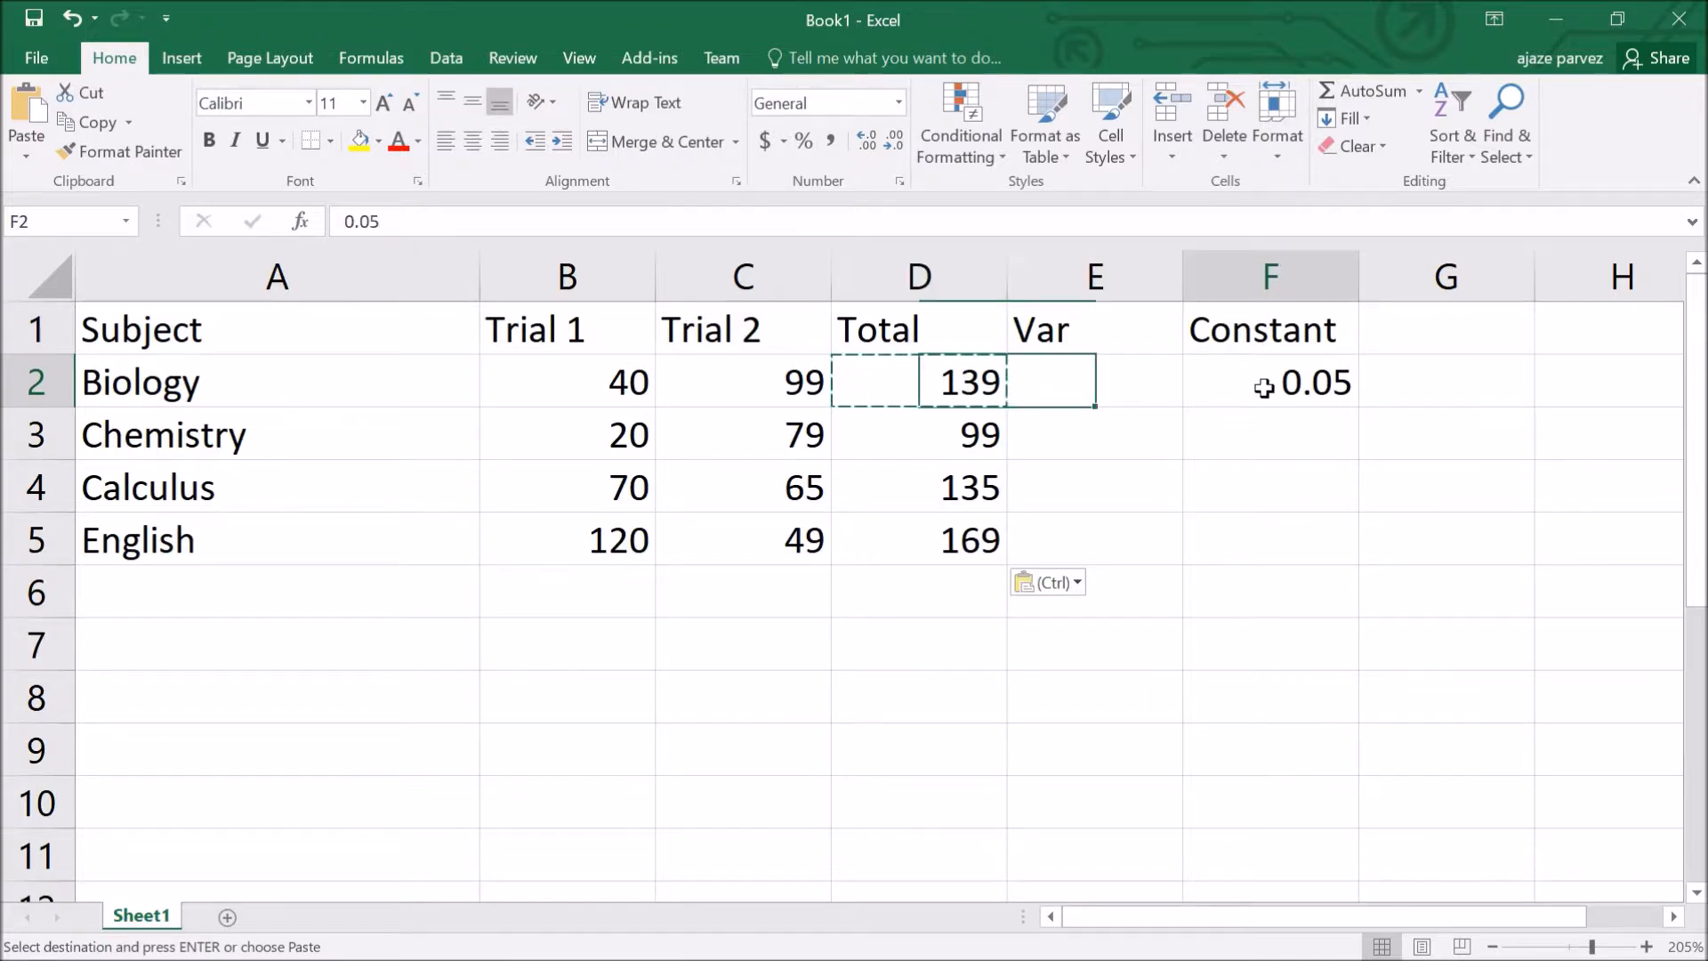
{"action": "left_click", "coordinate": [947, 397]}
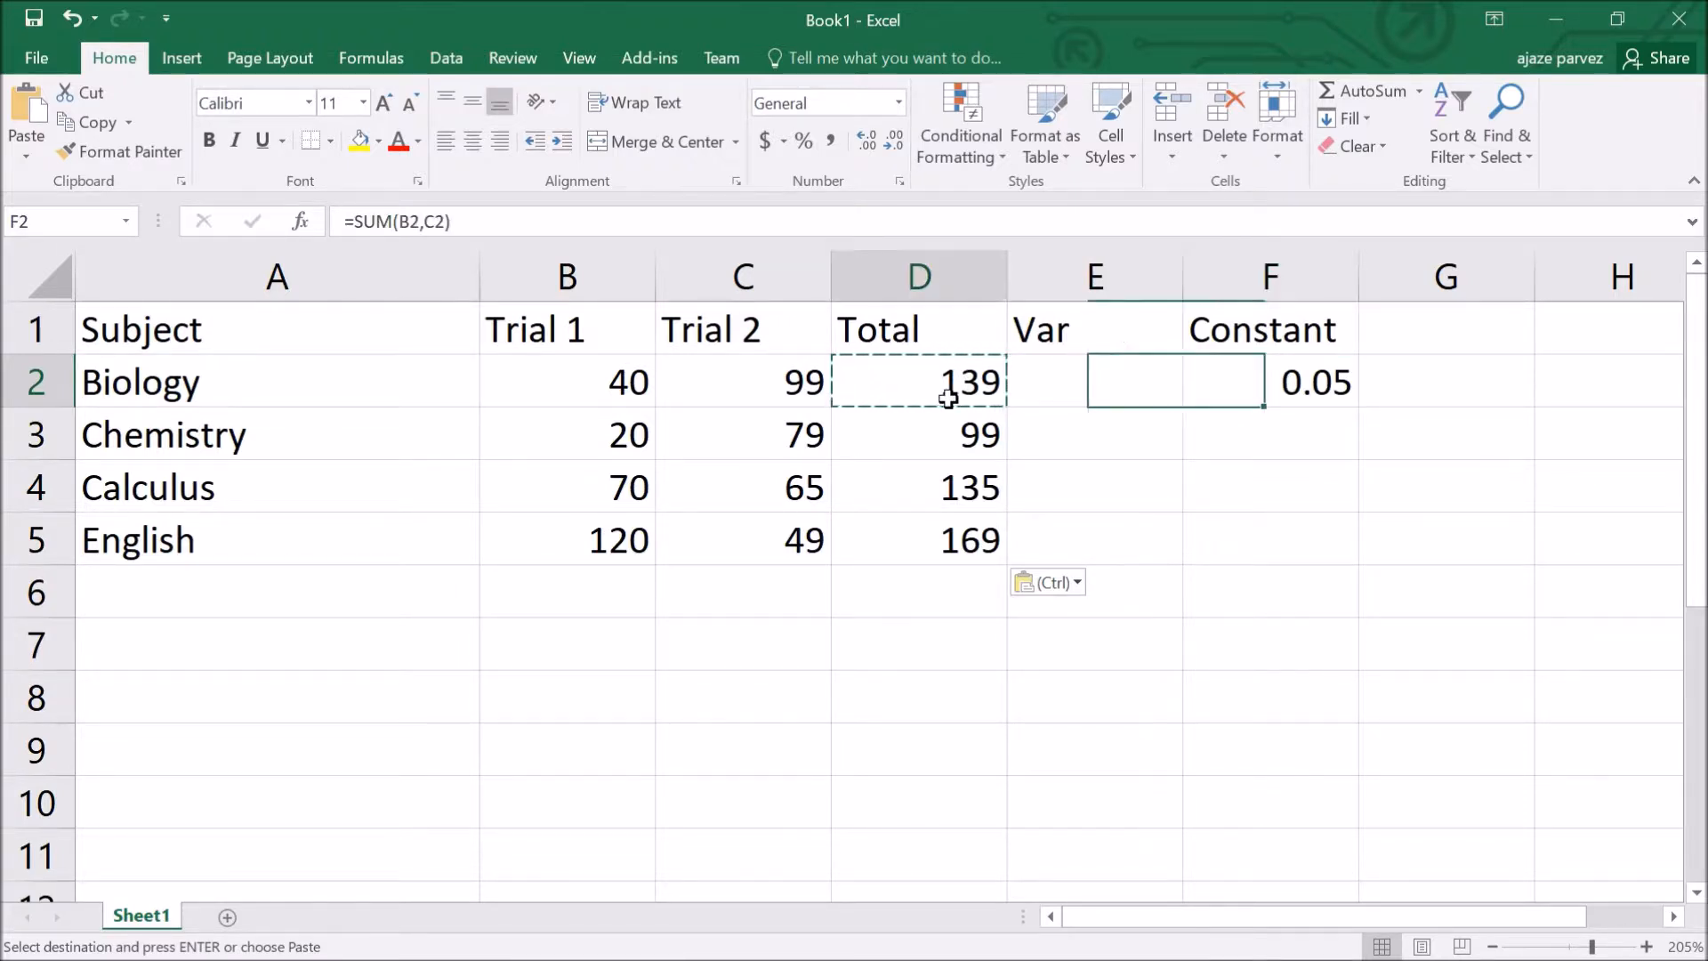
{"action": "left_click", "coordinate": [1279, 397]}
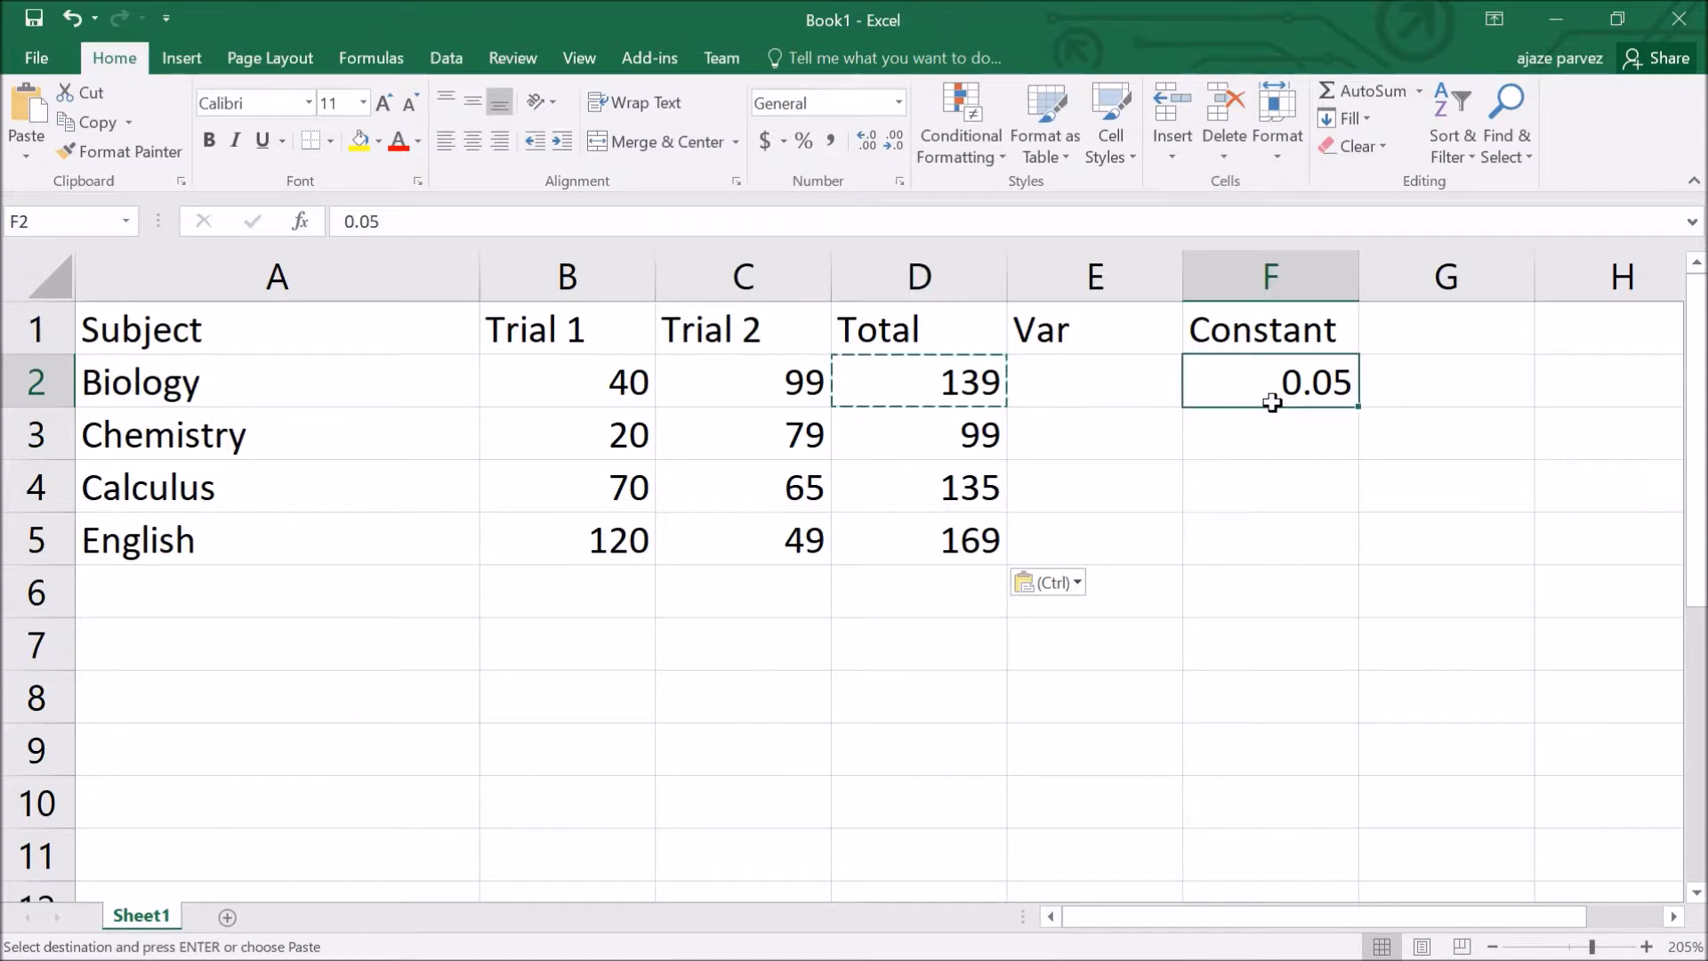
{"action": "left_click", "coordinate": [942, 400]}
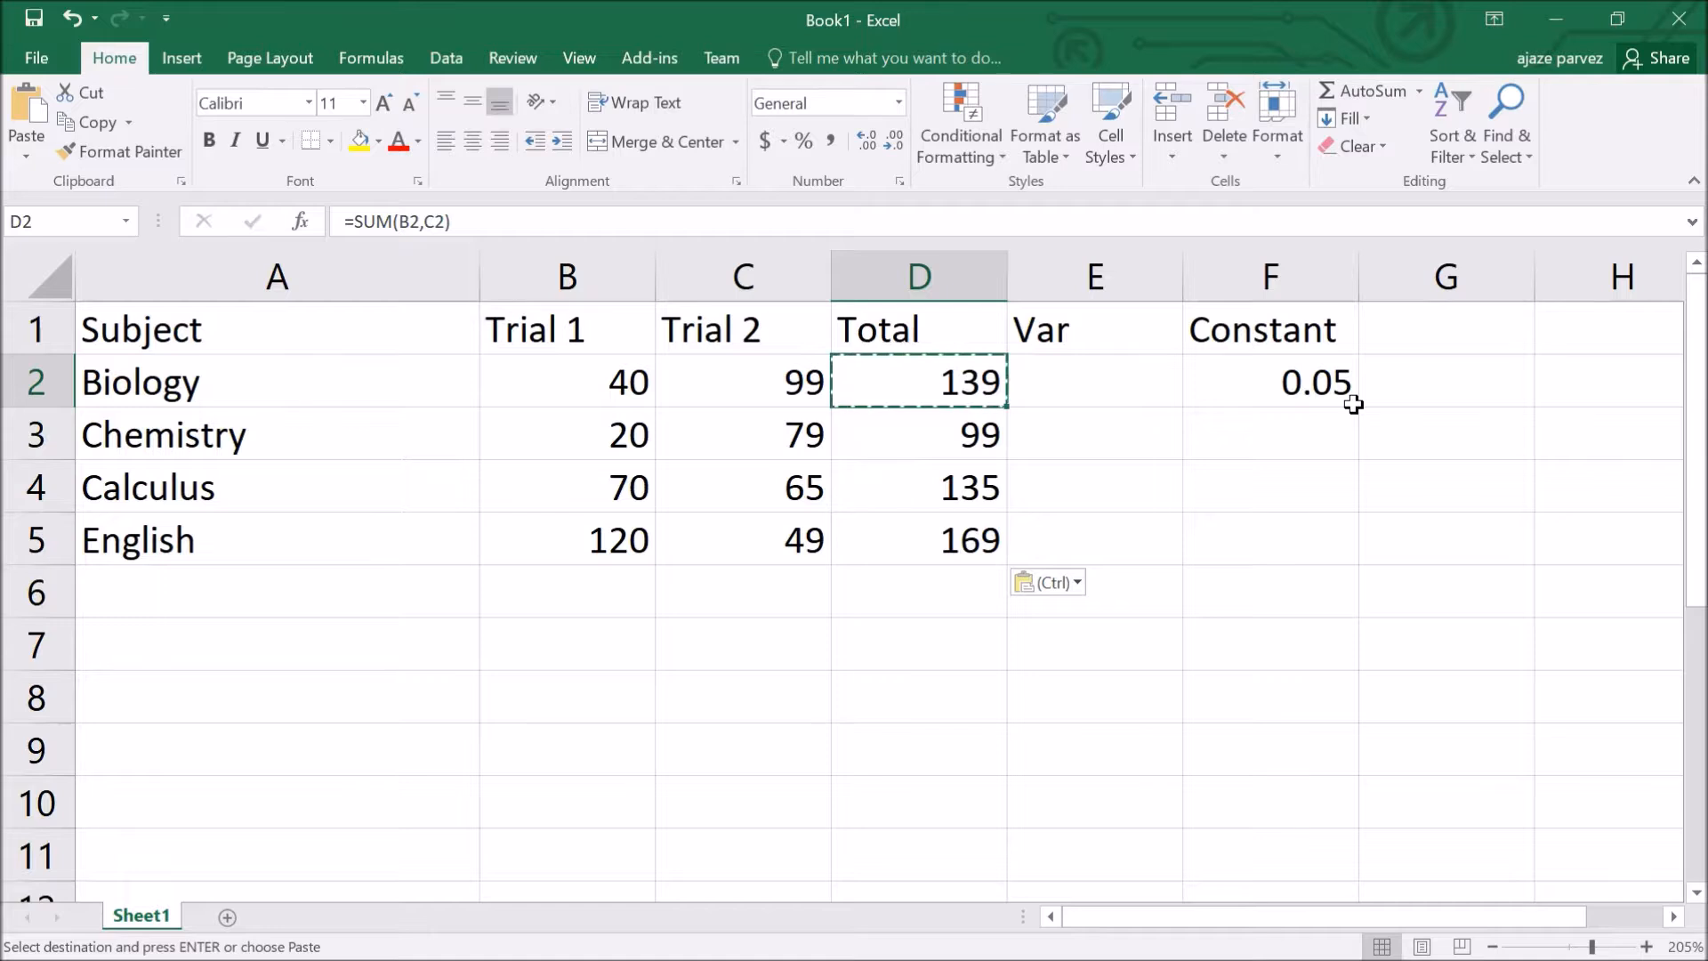
{"action": "left_click", "coordinate": [1282, 399]}
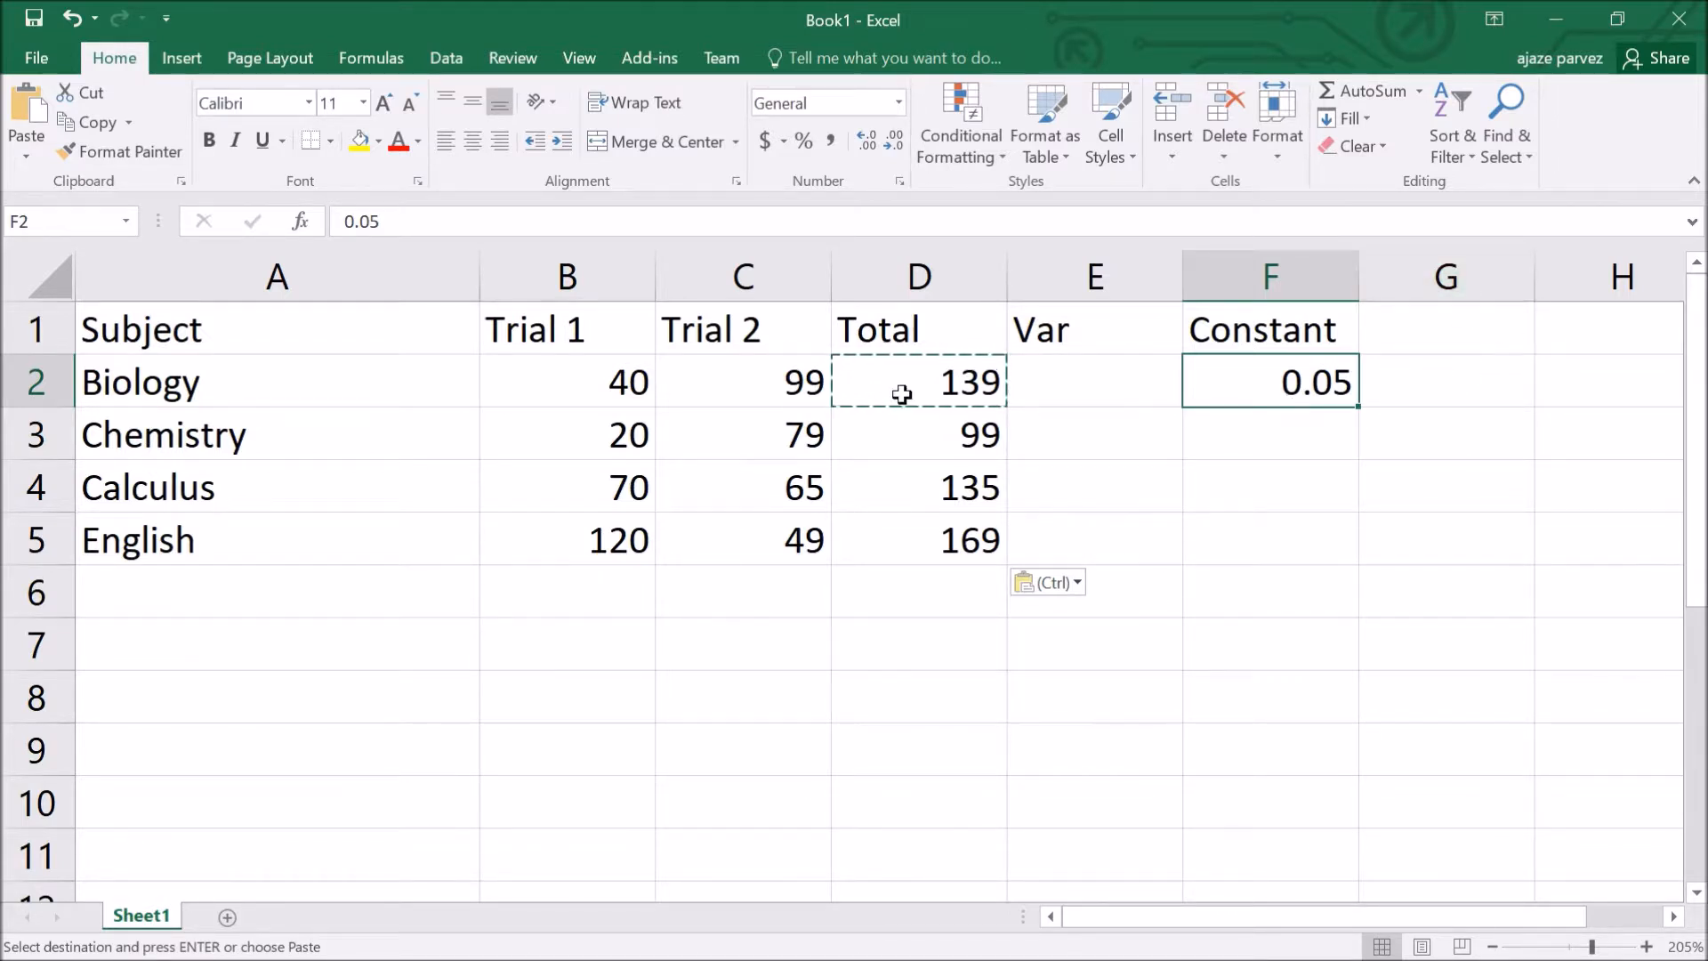
{"action": "left_click", "coordinate": [1091, 396]}
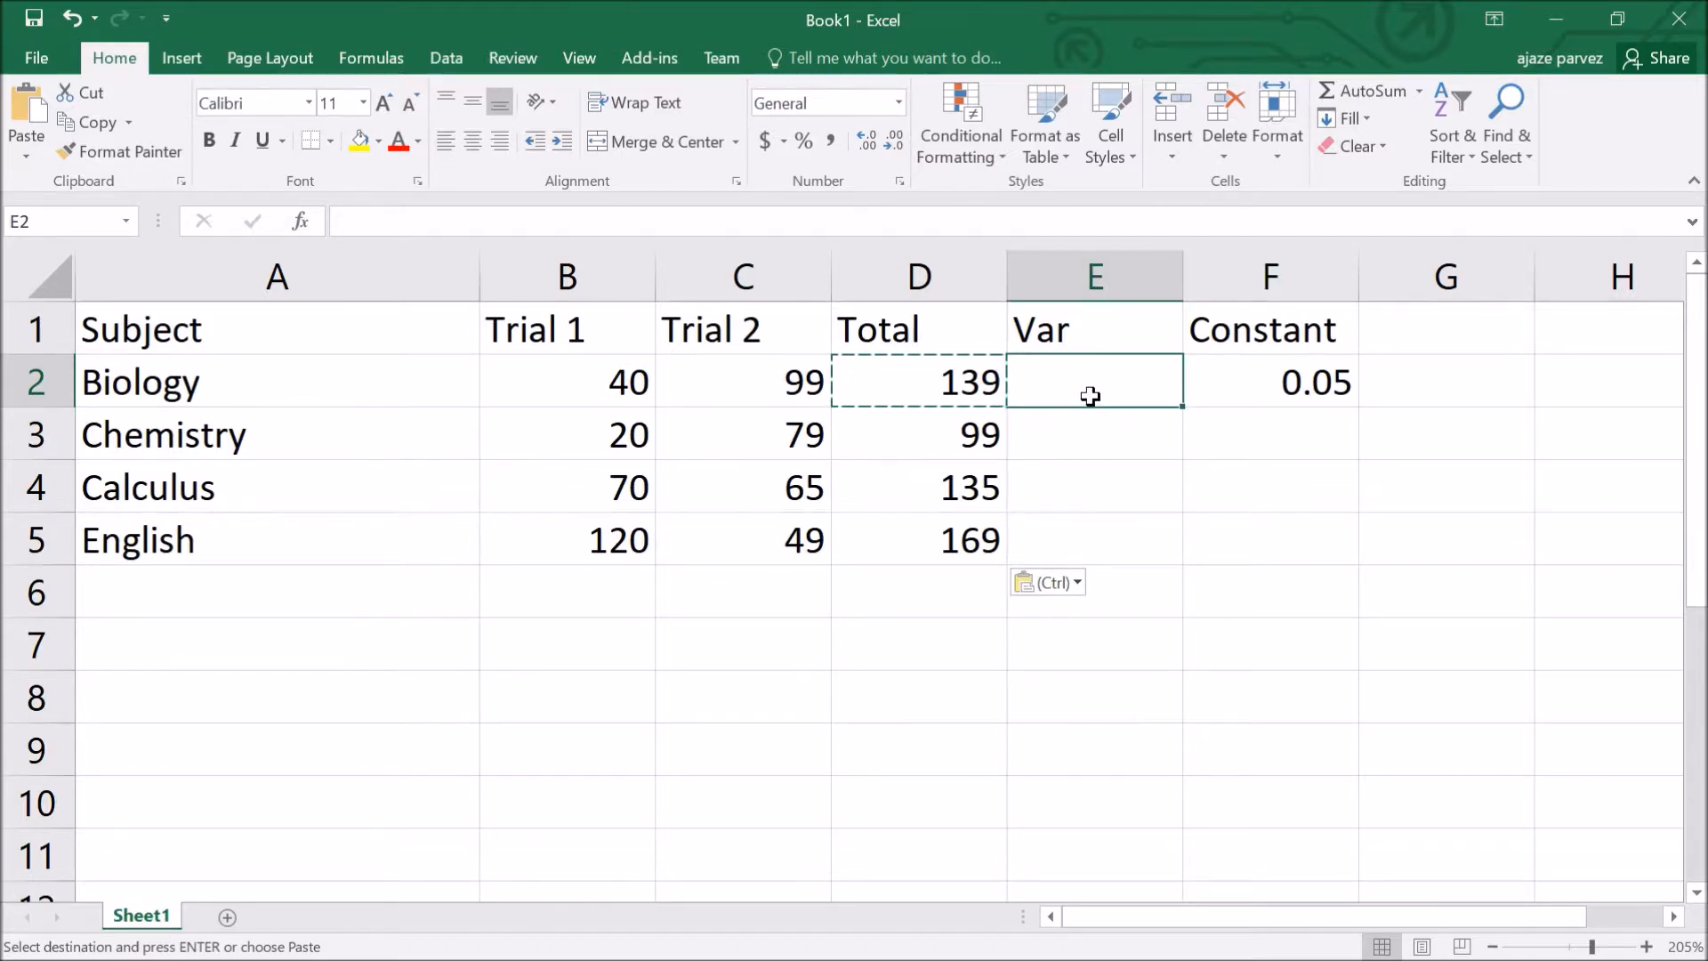
Step: Enter the Var formula =d2*f2 in E2
{"action": "type", "text": "="}
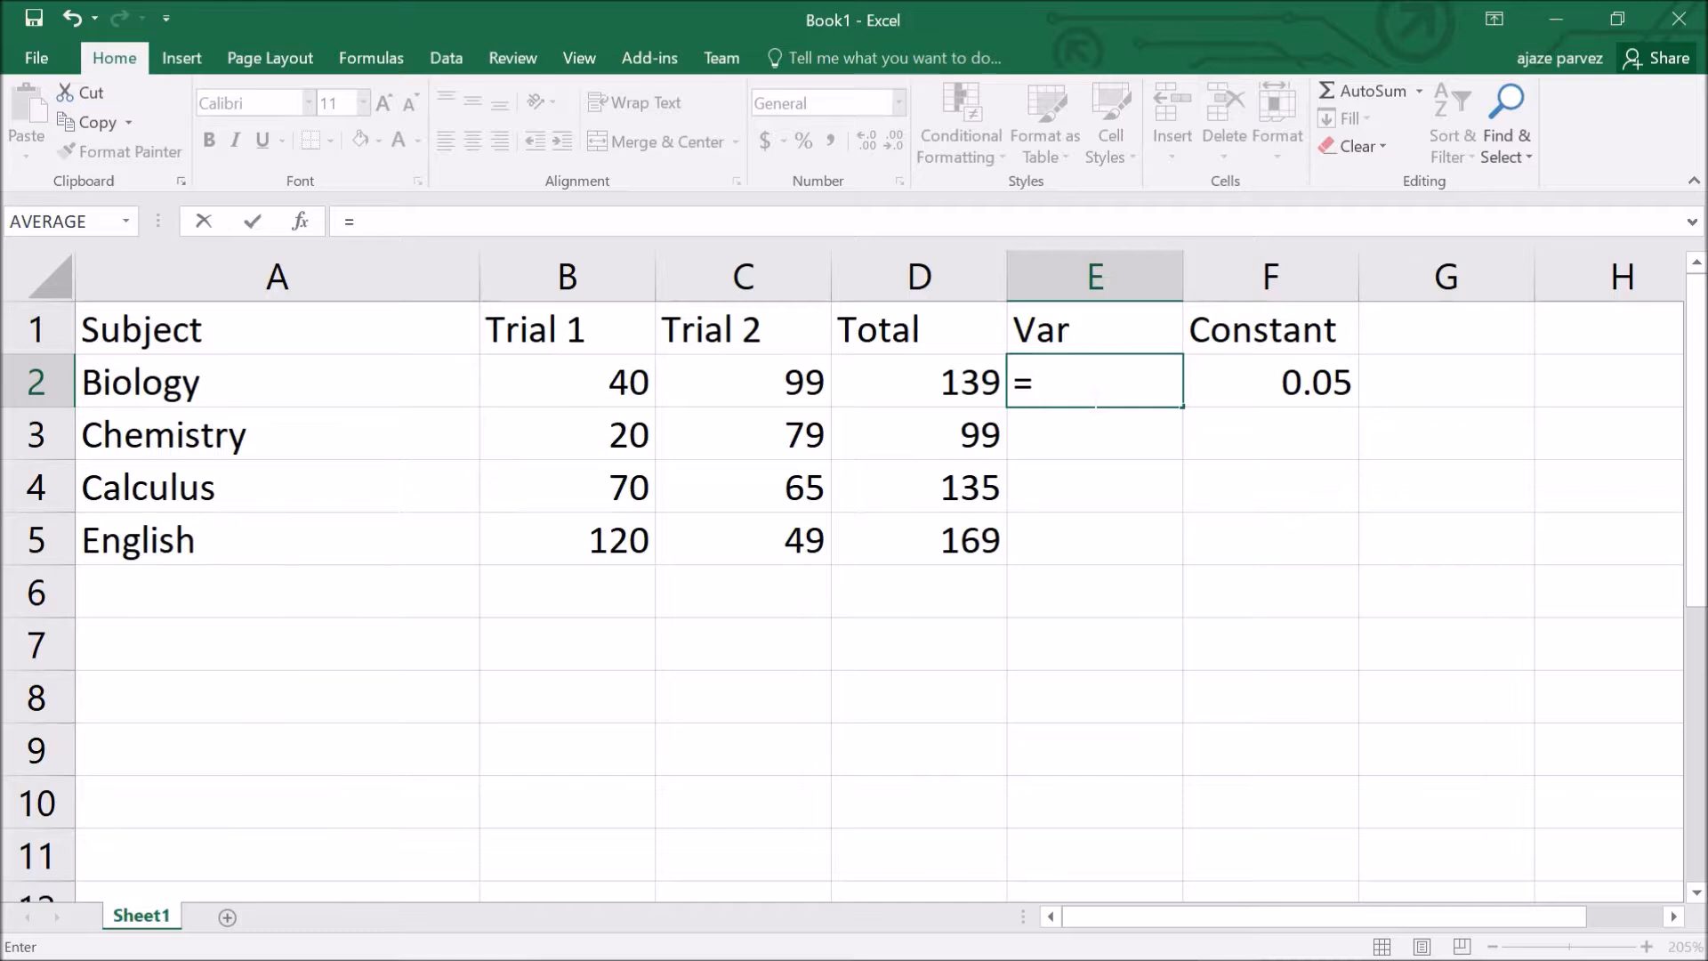
{"action": "type", "text": "()"}
{"action": "key", "text": "BackSpace"}
{"action": "key", "text": "BackSpace"}
{"action": "type", "text": "d2"}
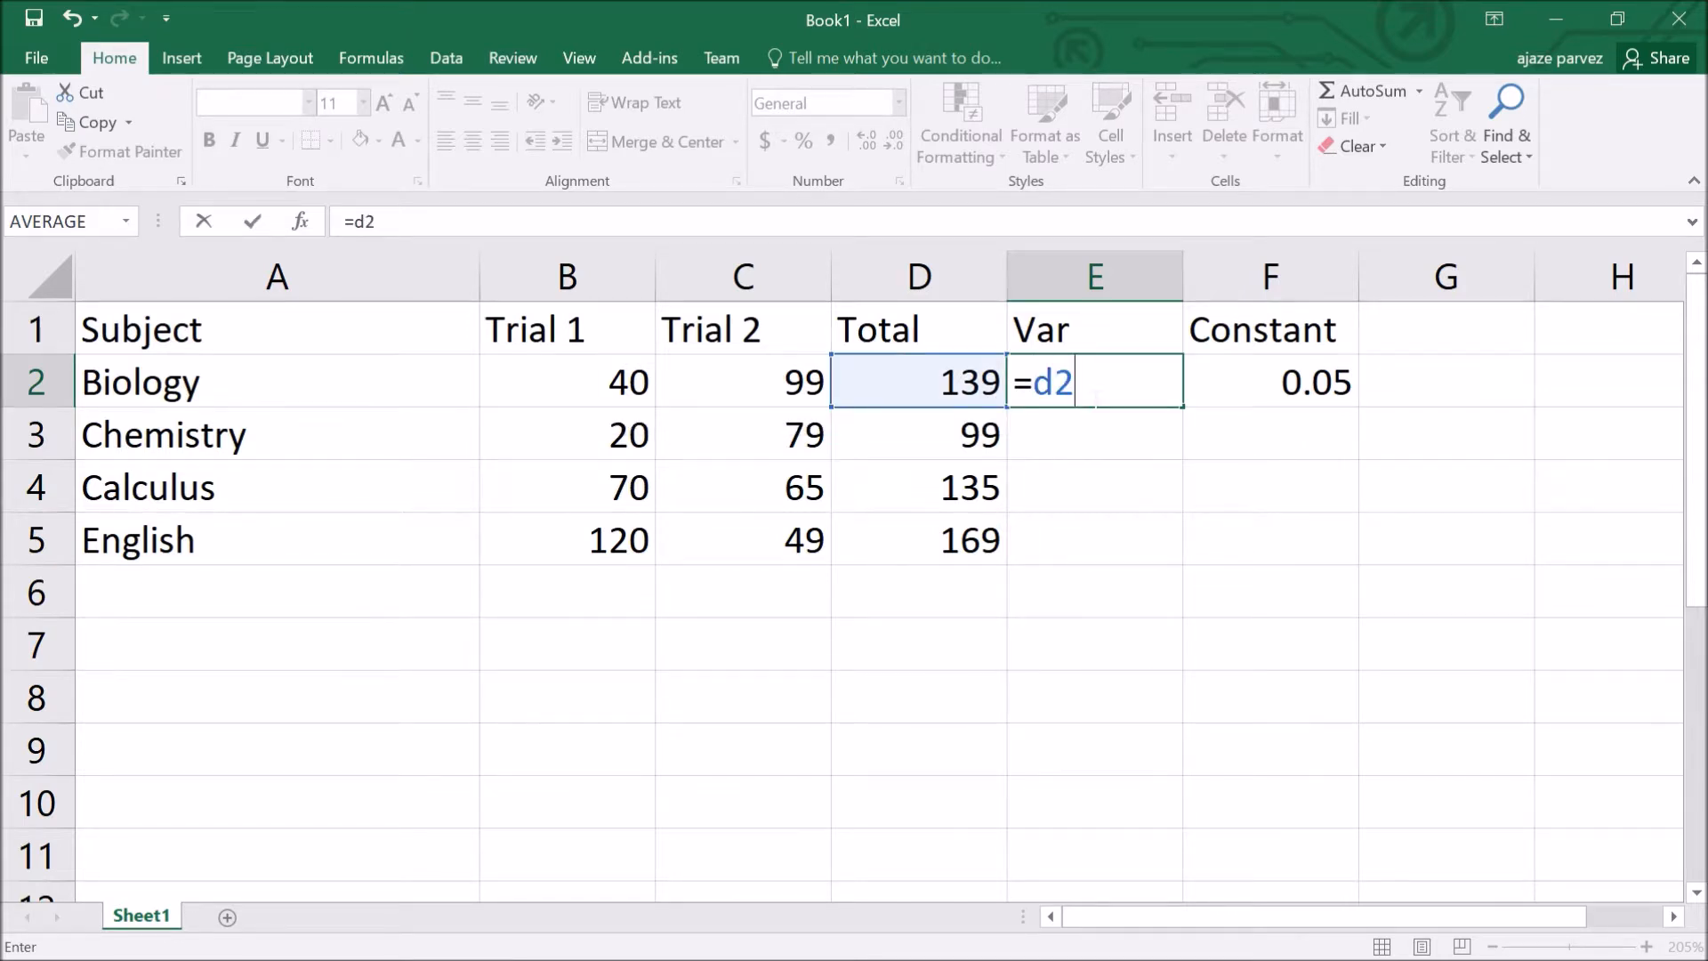
{"action": "type", "text": "*f2"}
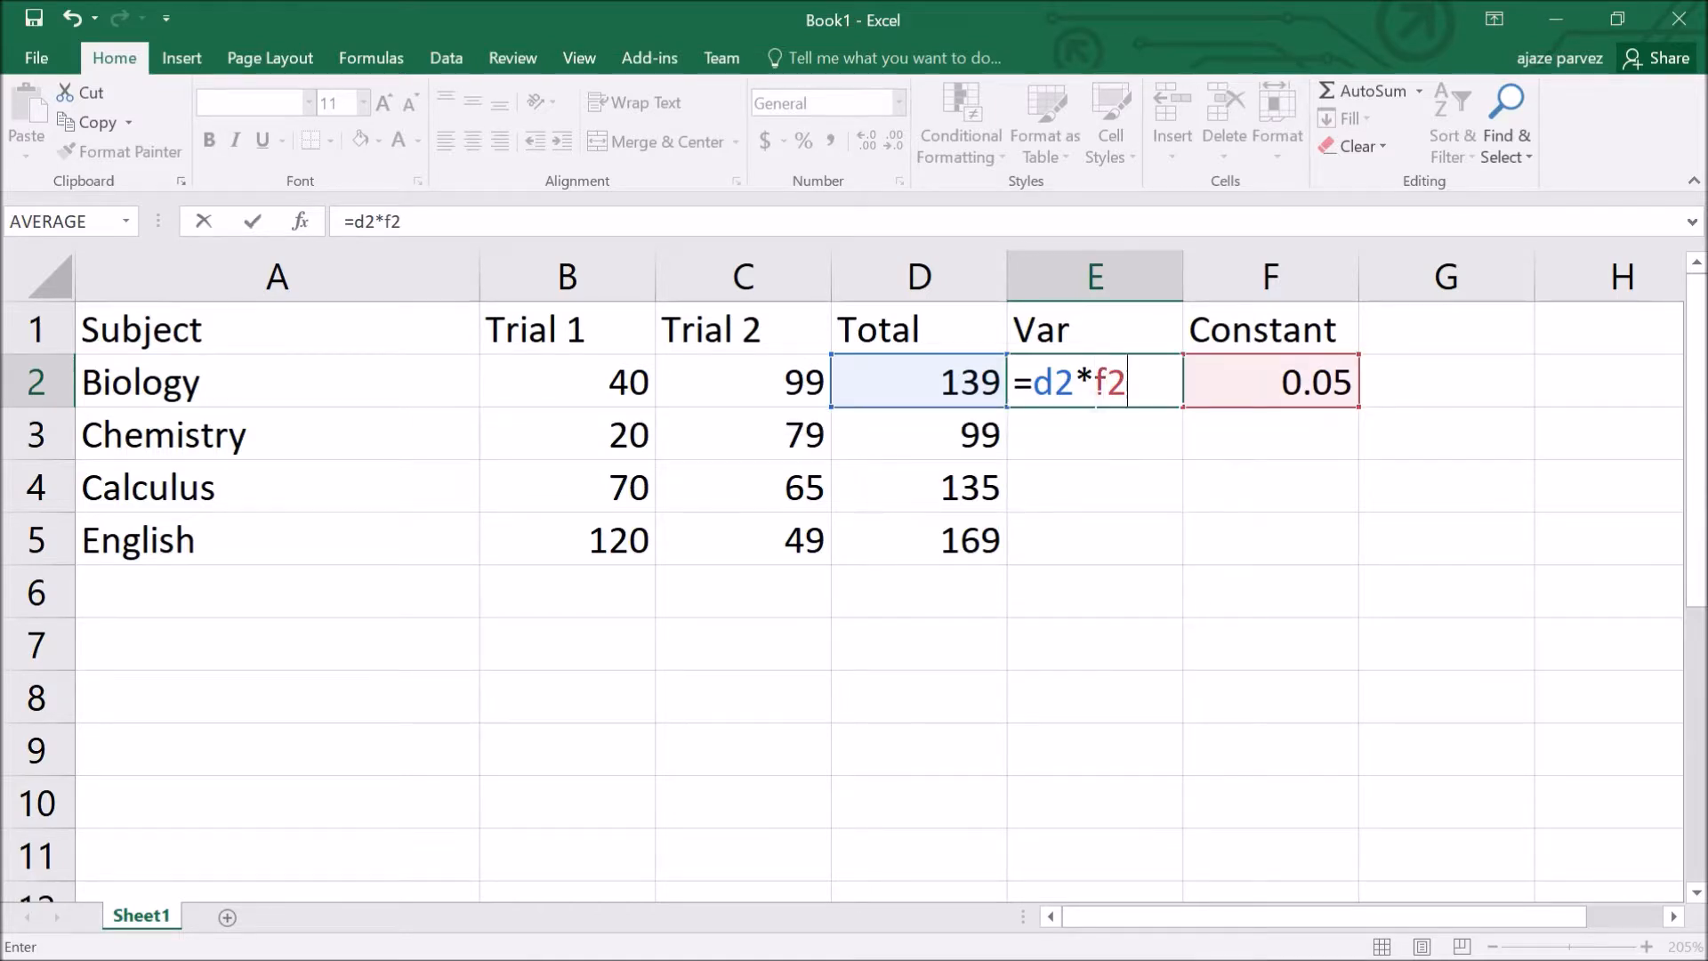
{"action": "key", "text": "Return"}
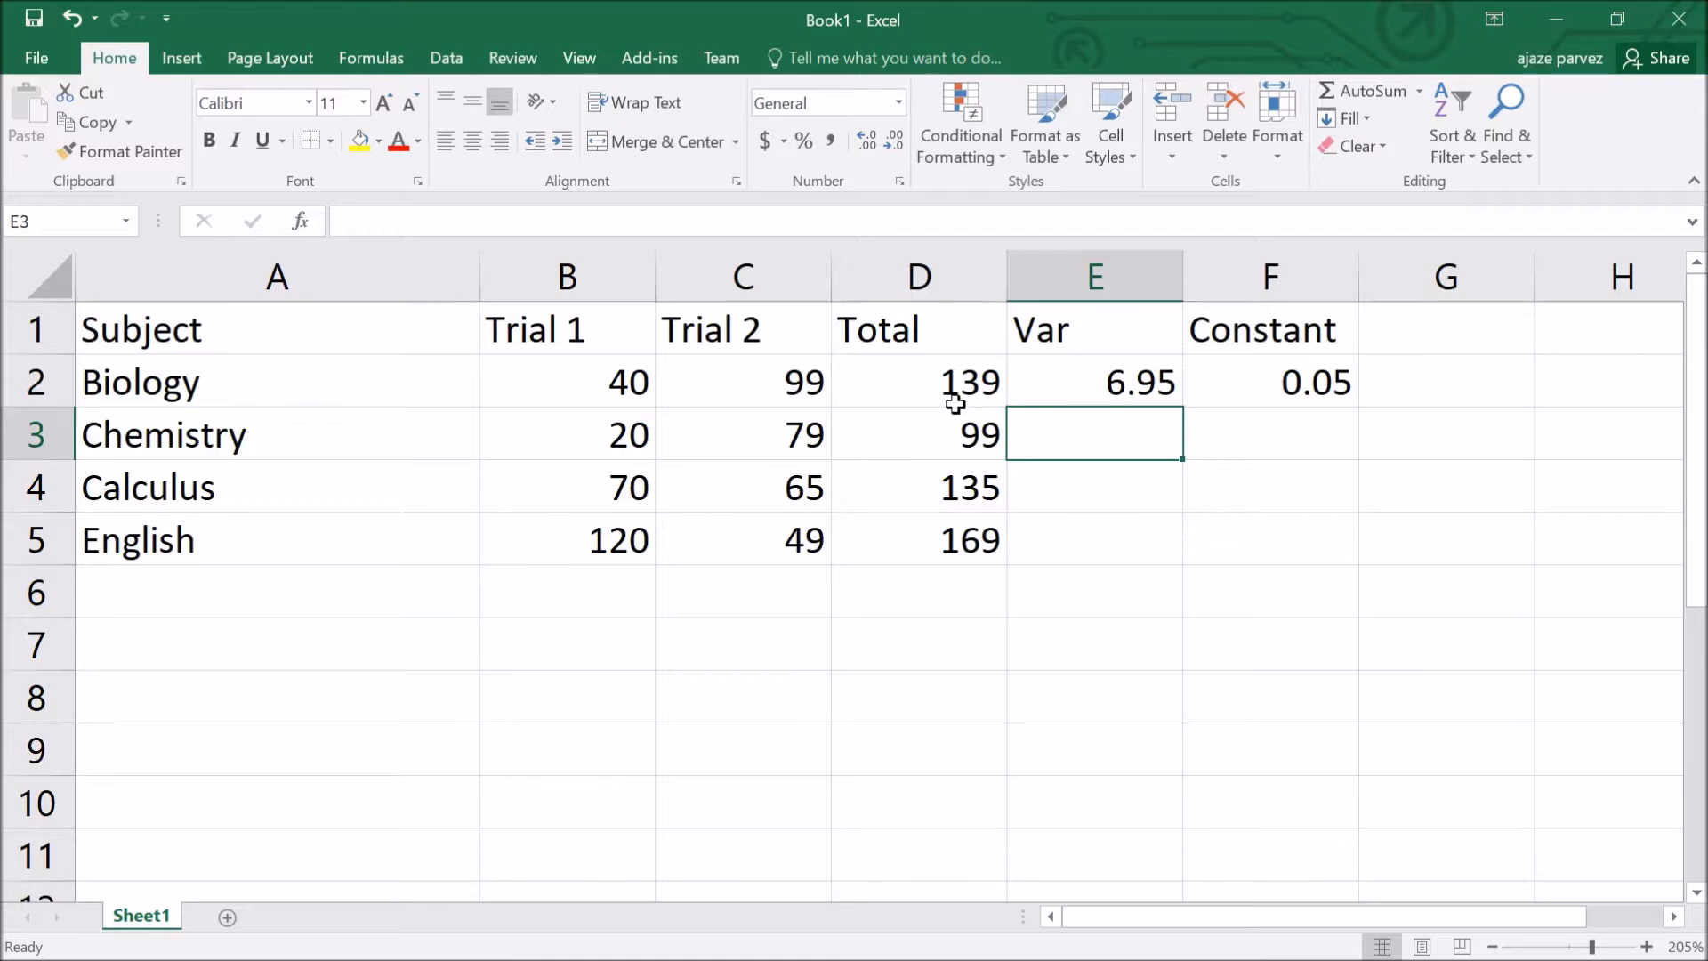
Step: Change the constant in F2 from 0.05 to 0.5
{"action": "left_click", "coordinate": [1315, 405]}
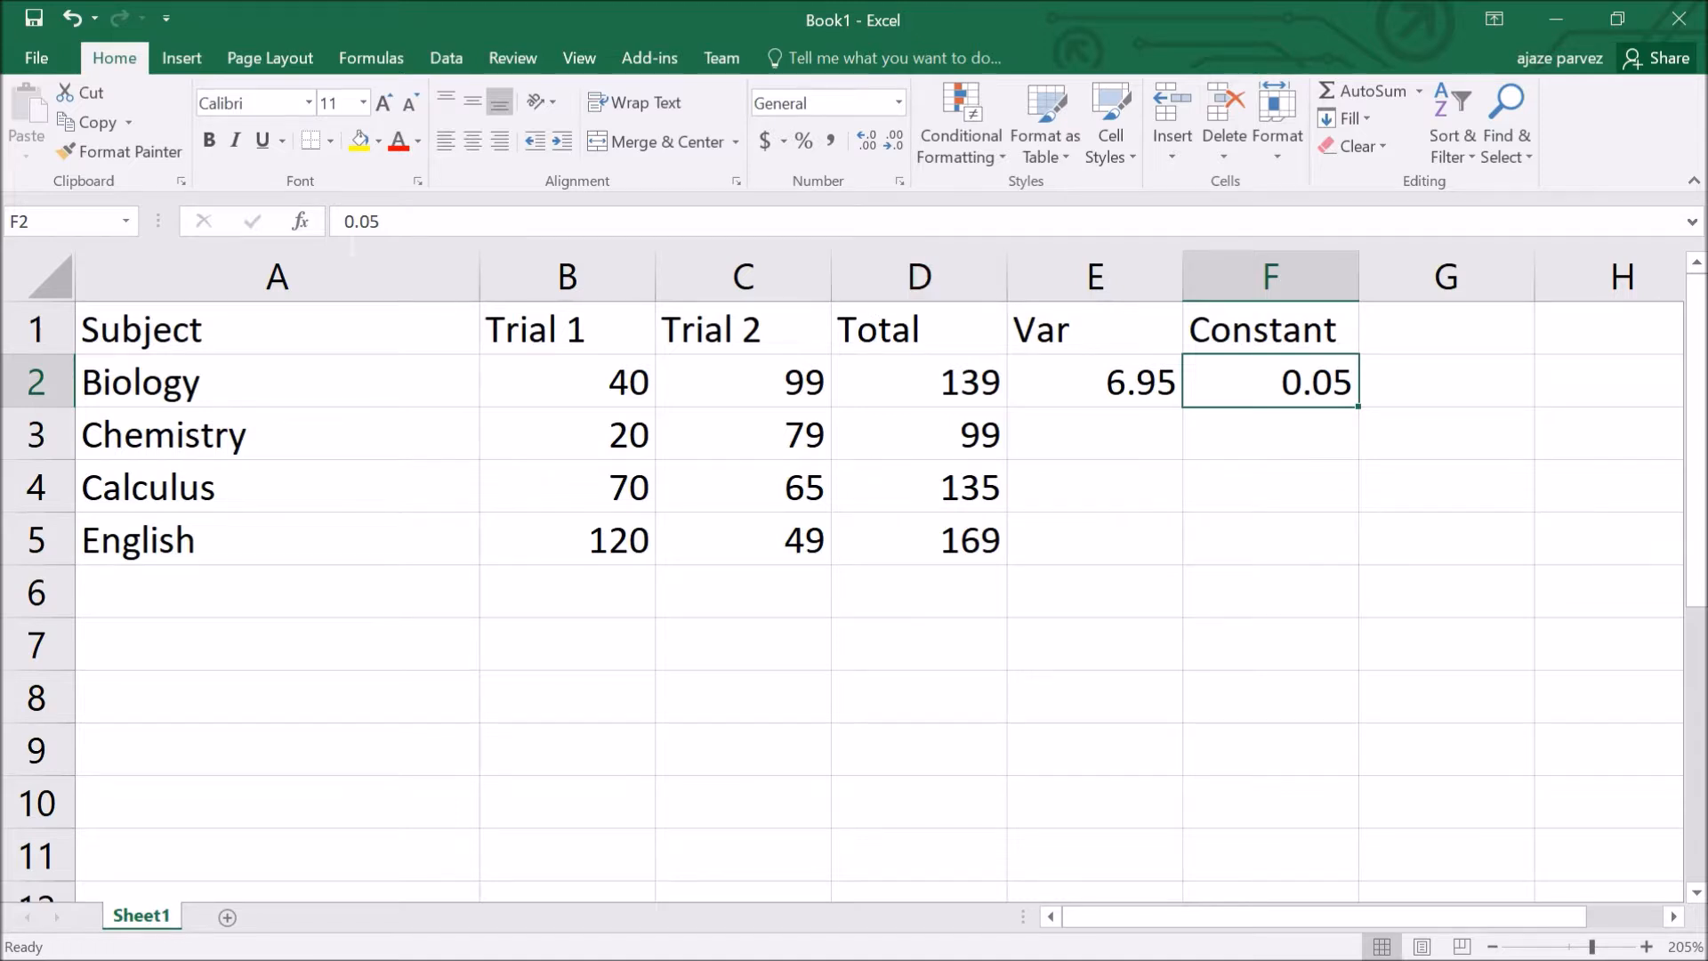
{"action": "left_click", "coordinate": [369, 222]}
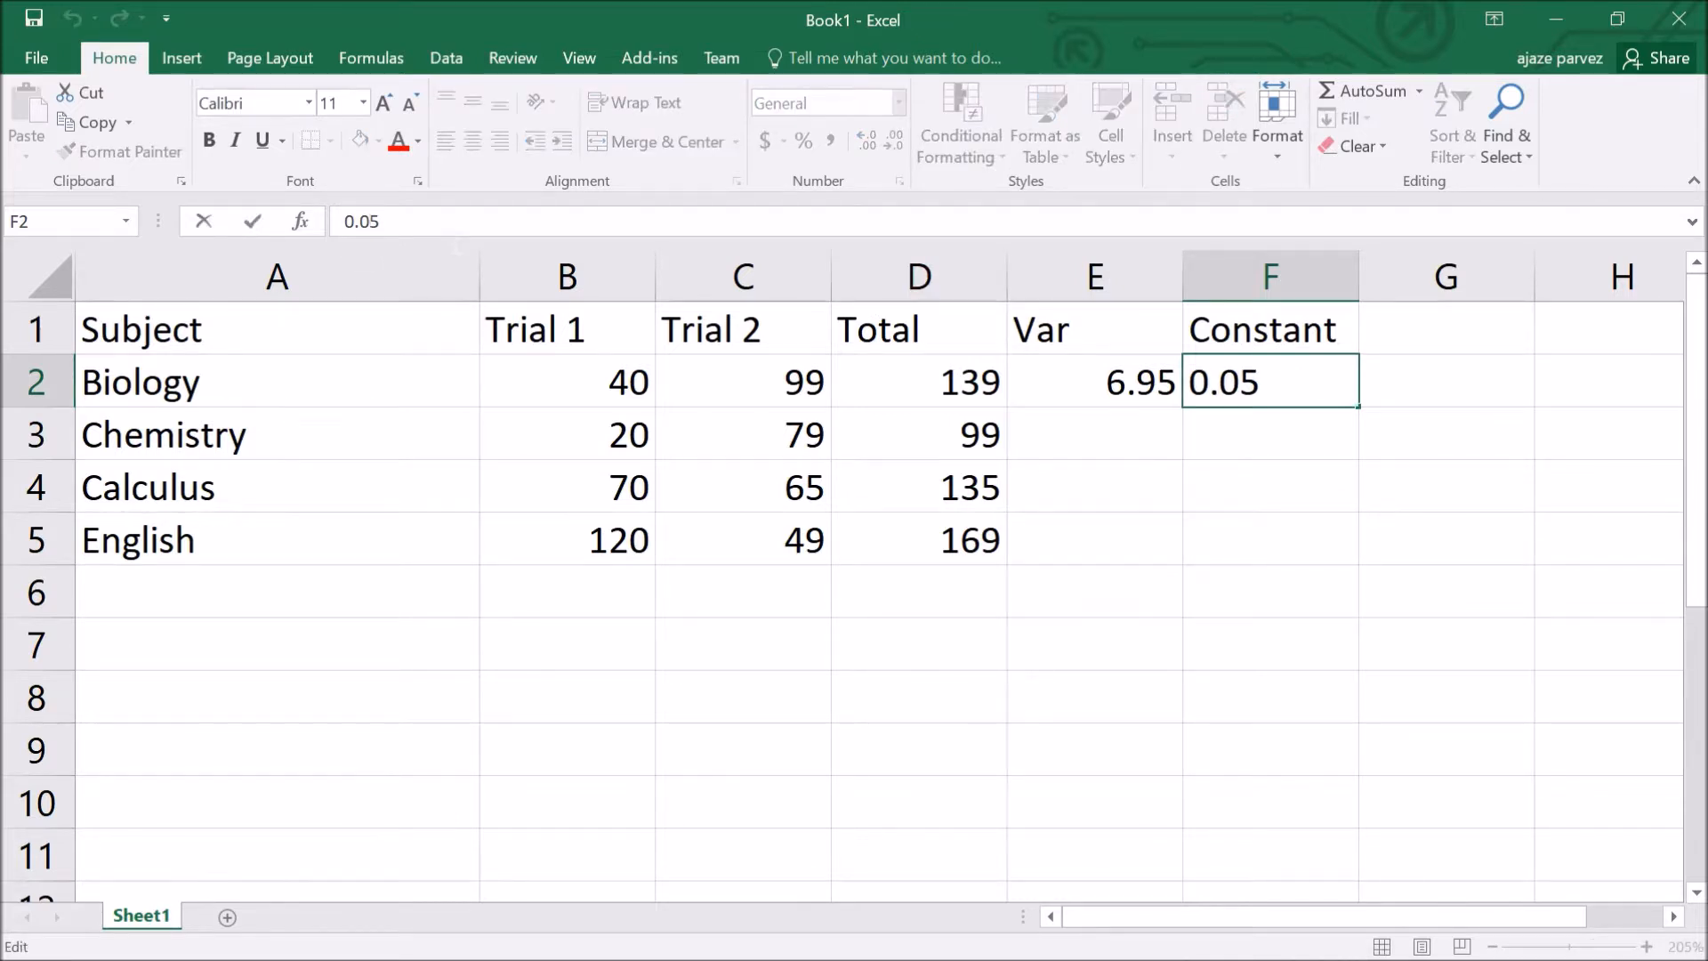
{"action": "type", "text": "\\"}
{"action": "key", "text": "BackSpace"}
{"action": "key", "text": "BackSpace"}
{"action": "key", "text": "Return"}
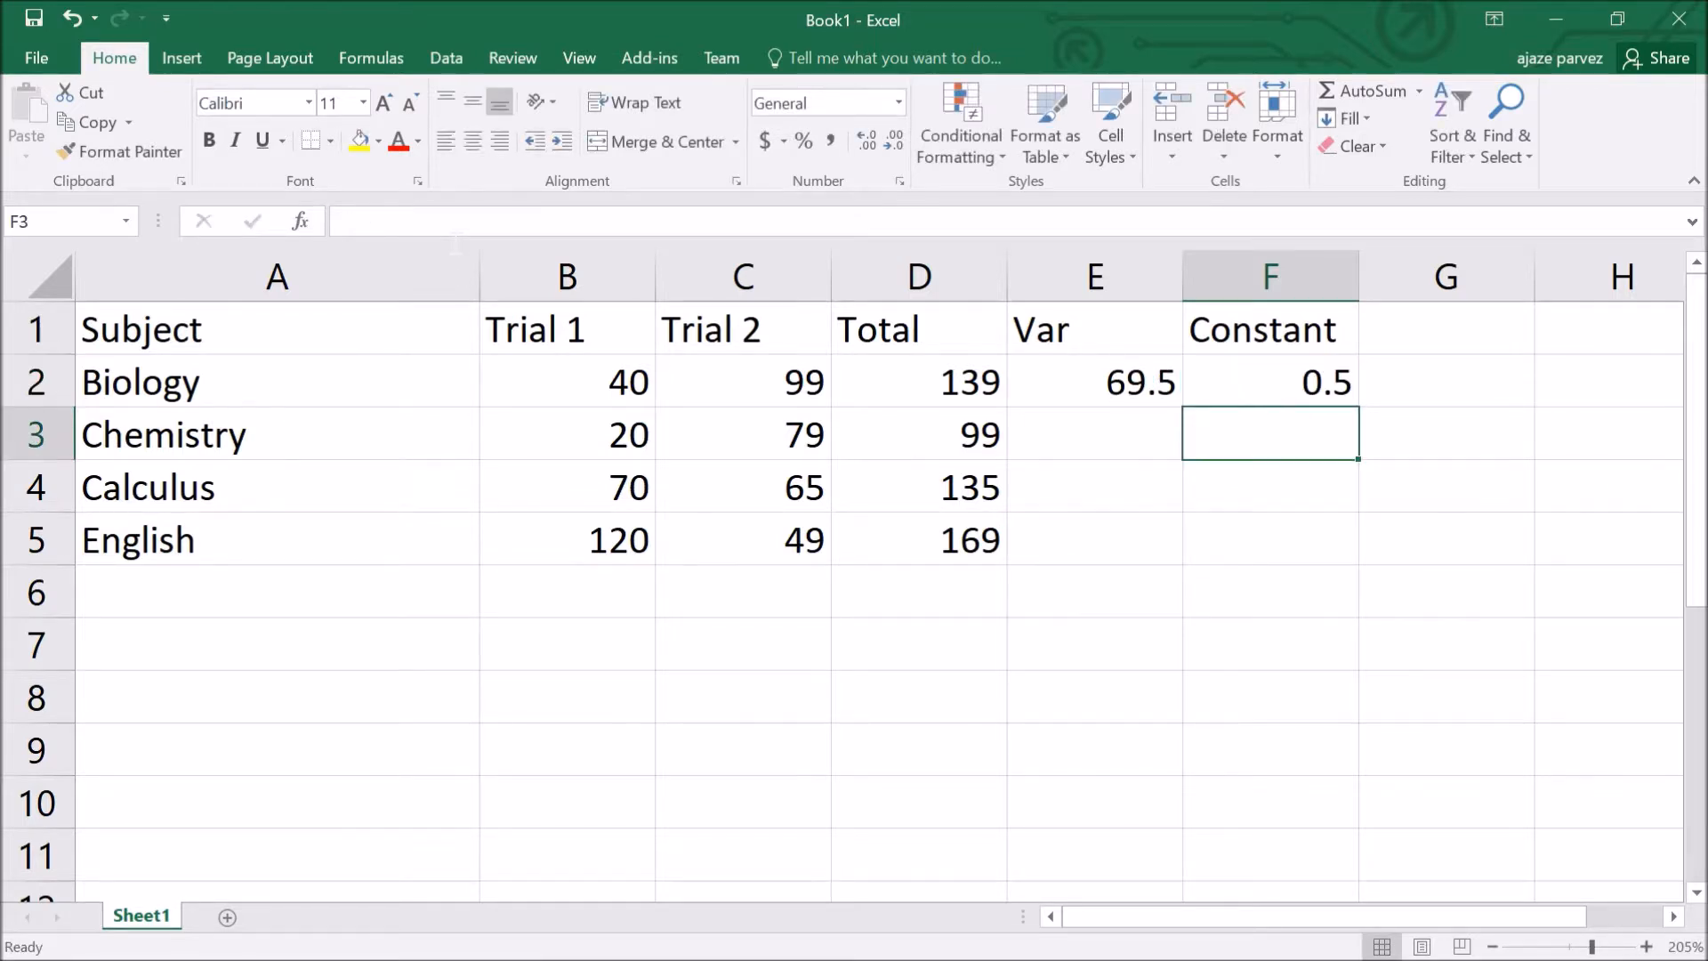
Step: Copy the E2 Var formula into E3, E4 and E5
{"action": "left_click", "coordinate": [1115, 384]}
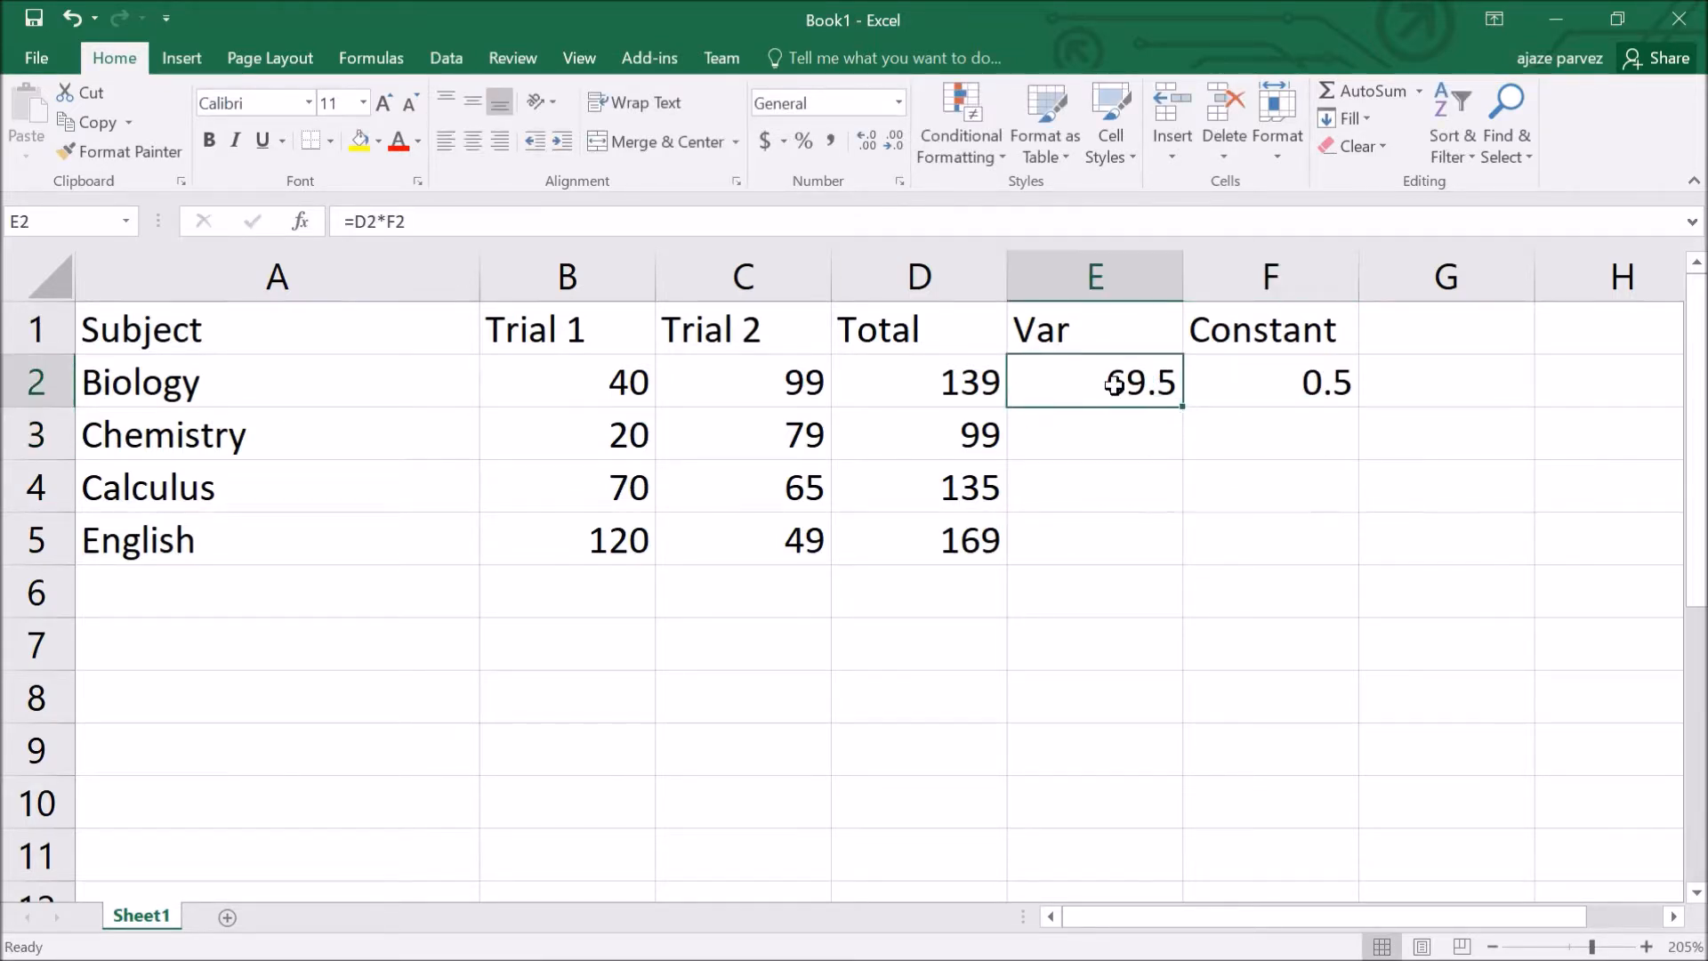
{"action": "key", "text": "ctrl+c"}
{"action": "left_click", "coordinate": [1111, 450]}
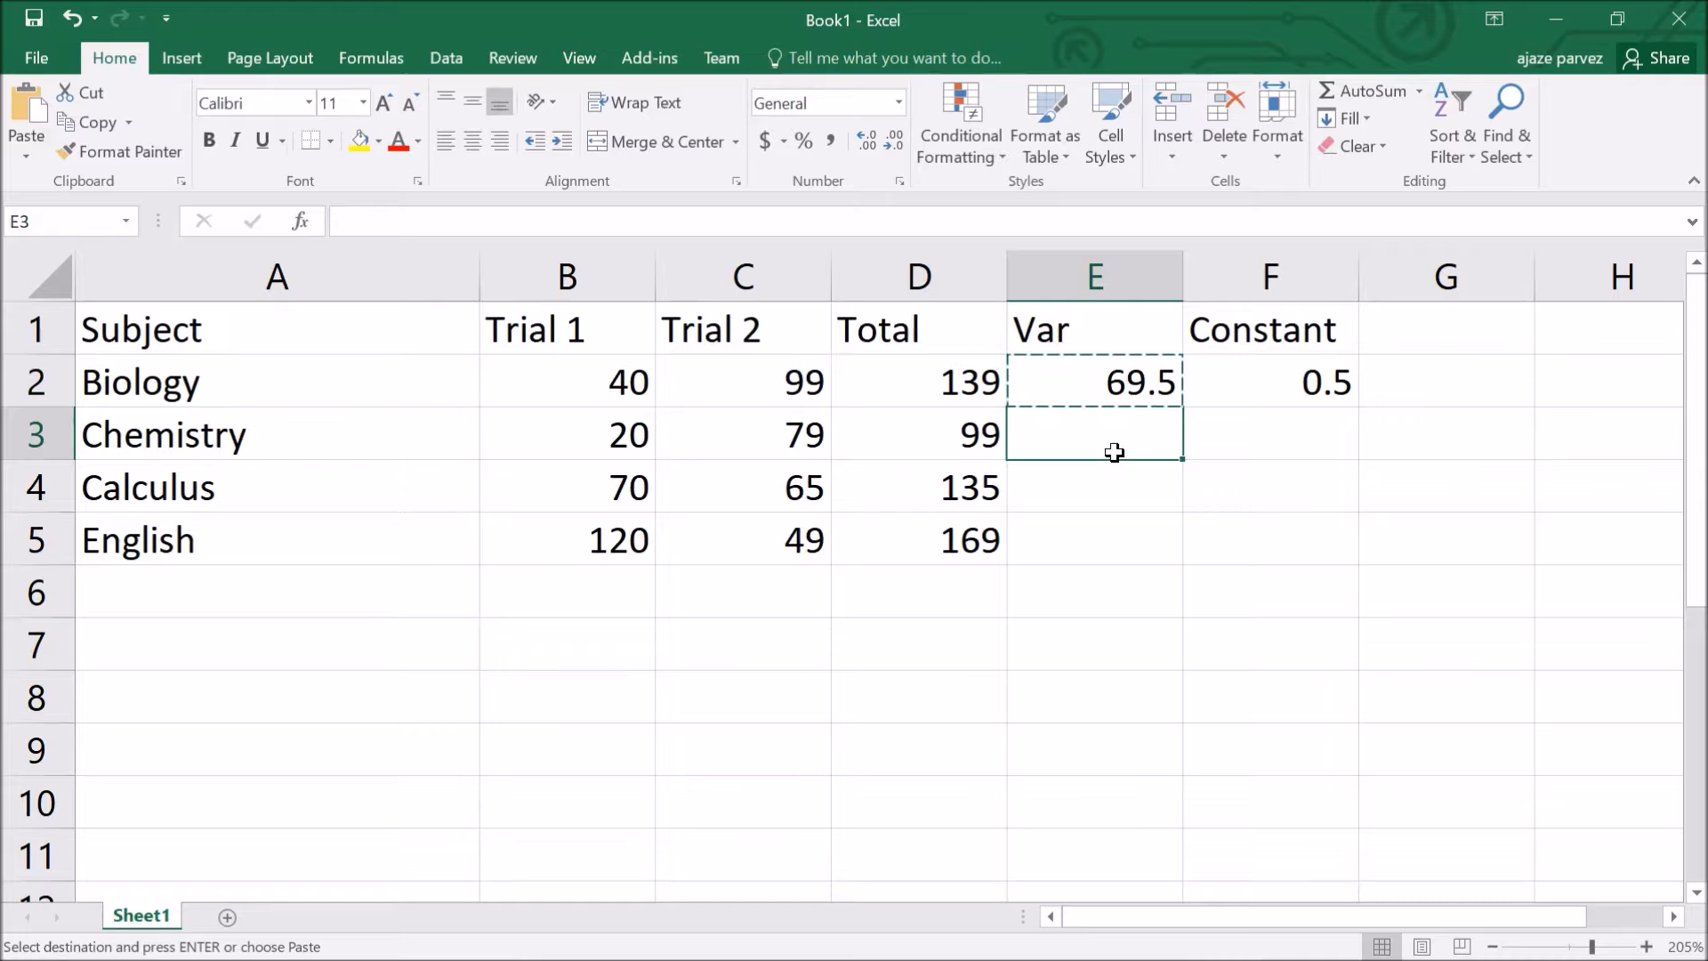
{"action": "key", "text": "ctrl+v"}
{"action": "left_click", "coordinate": [1112, 492]}
{"action": "key", "text": "ctrl+v"}
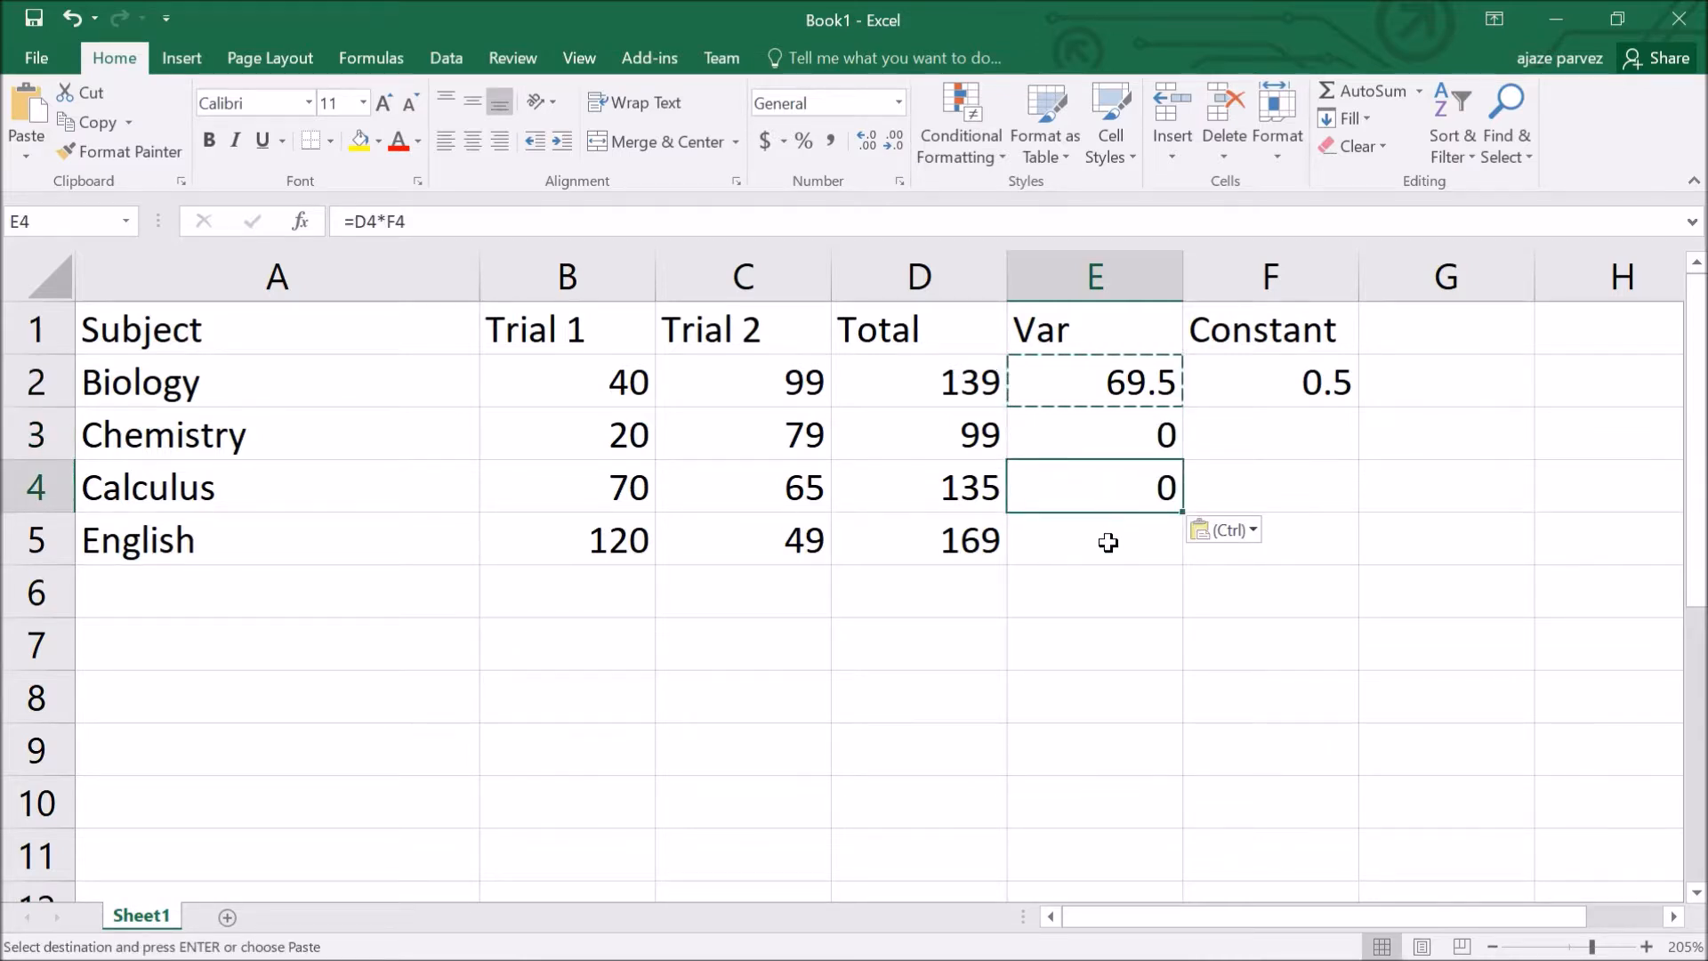
{"action": "left_click", "coordinate": [1108, 544]}
{"action": "key", "text": "ctrl+v"}
Step: Inspect the D2, E2 and E3 formulas, noting E3's shifted reference, then begin editing E2
{"action": "left_click", "coordinate": [1110, 384]}
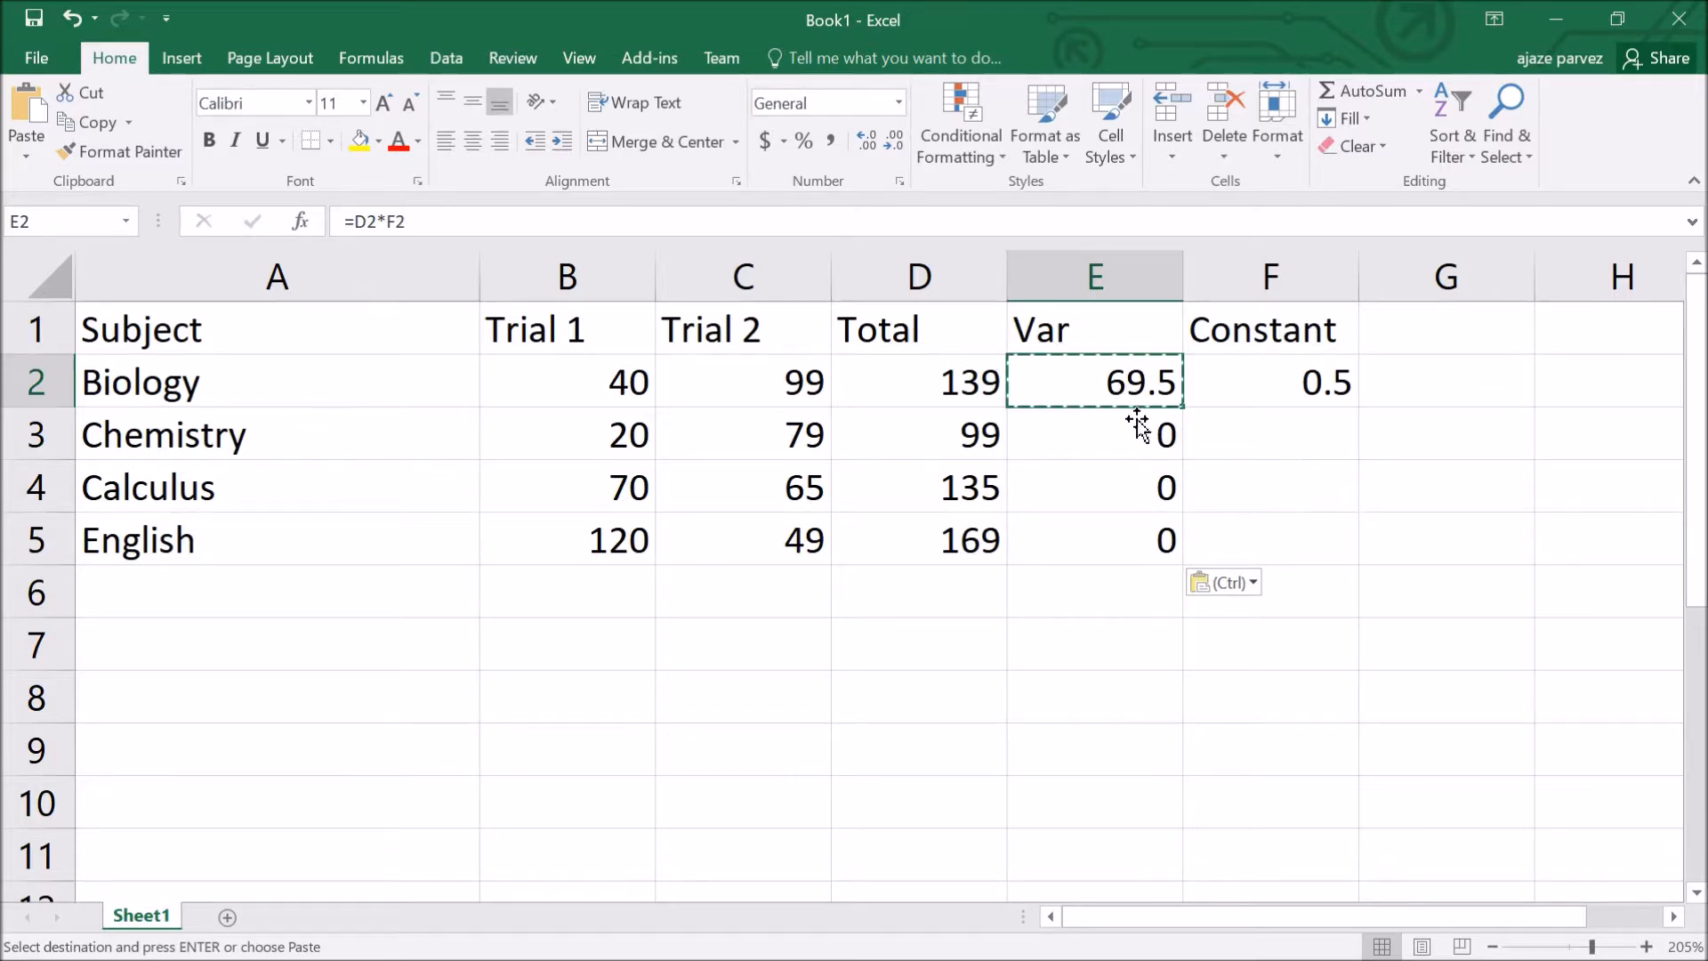
{"action": "scroll", "coordinate": [1161, 457], "scroll_direction": "up", "scroll_amount": 2}
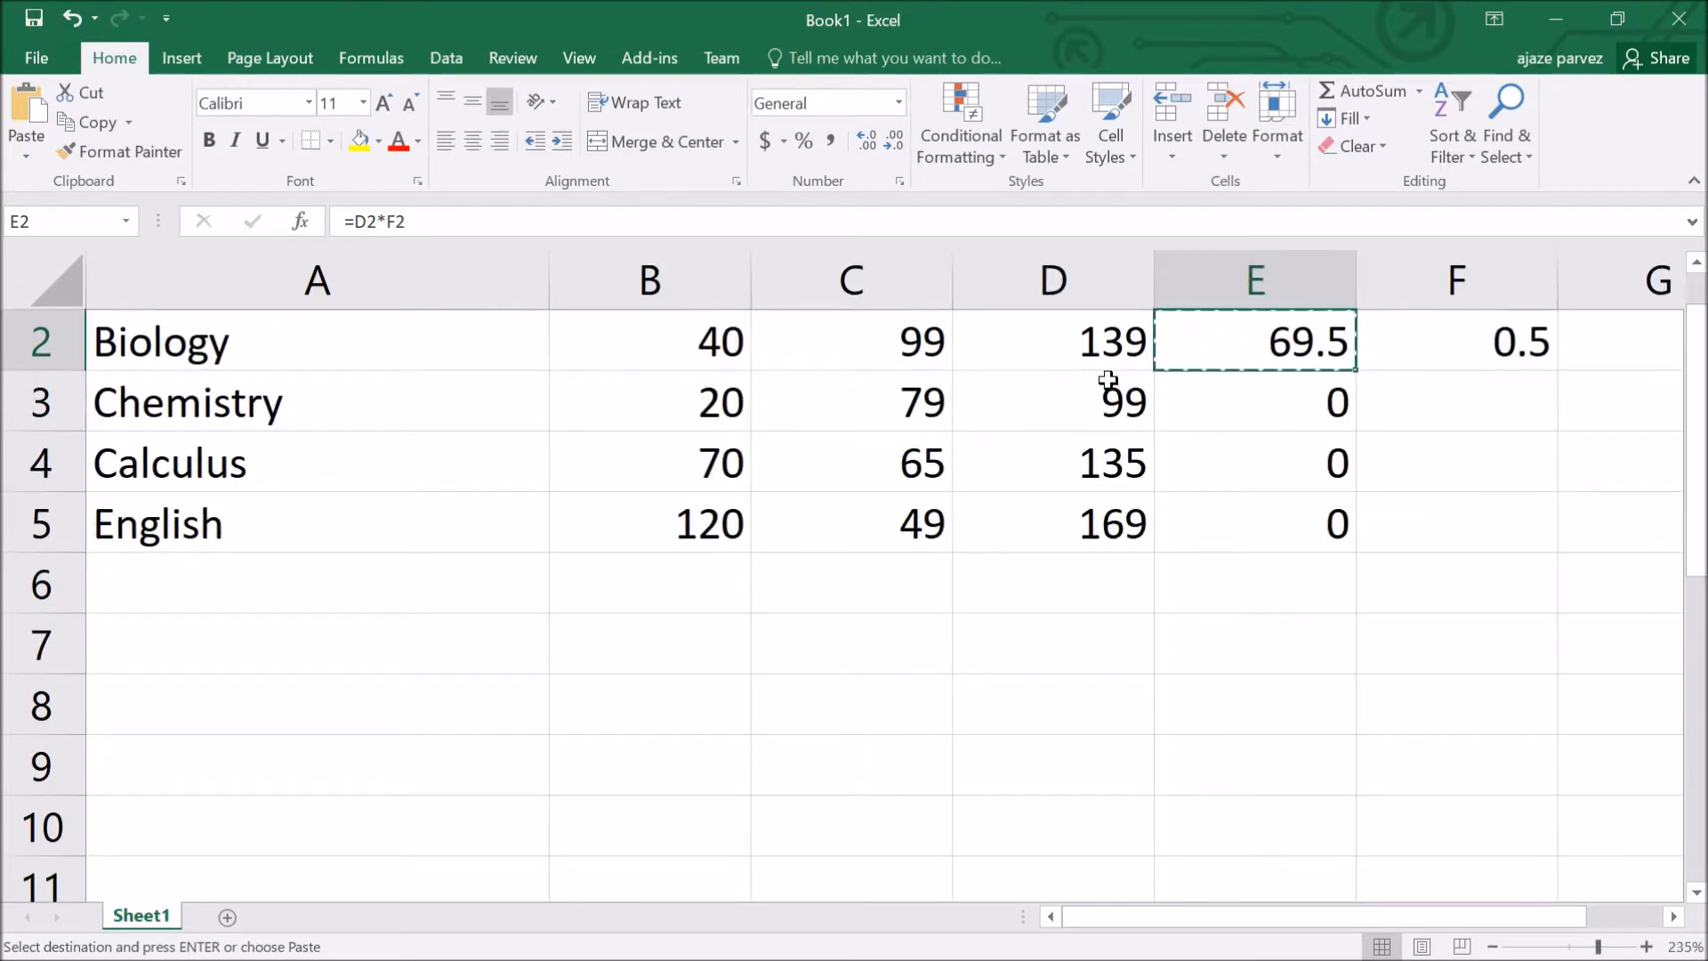
{"action": "scroll", "coordinate": [1107, 380], "scroll_direction": "down", "scroll_amount": 1}
{"action": "left_click", "coordinate": [1041, 392]}
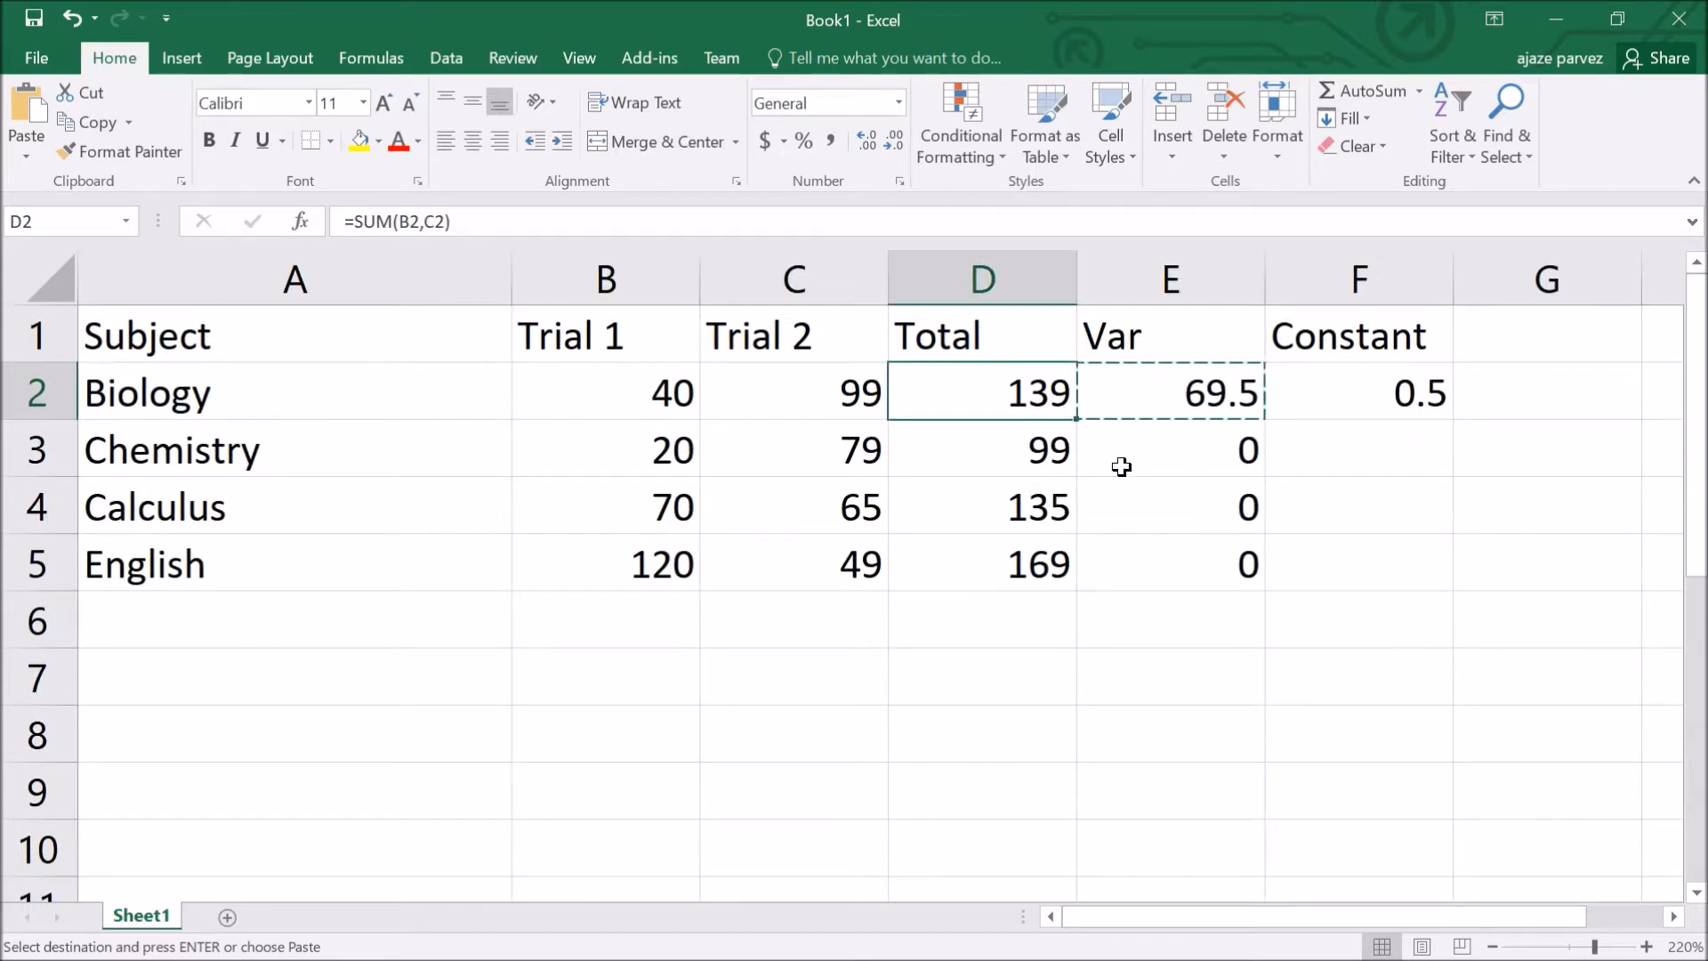
{"action": "left_click", "coordinate": [1163, 418]}
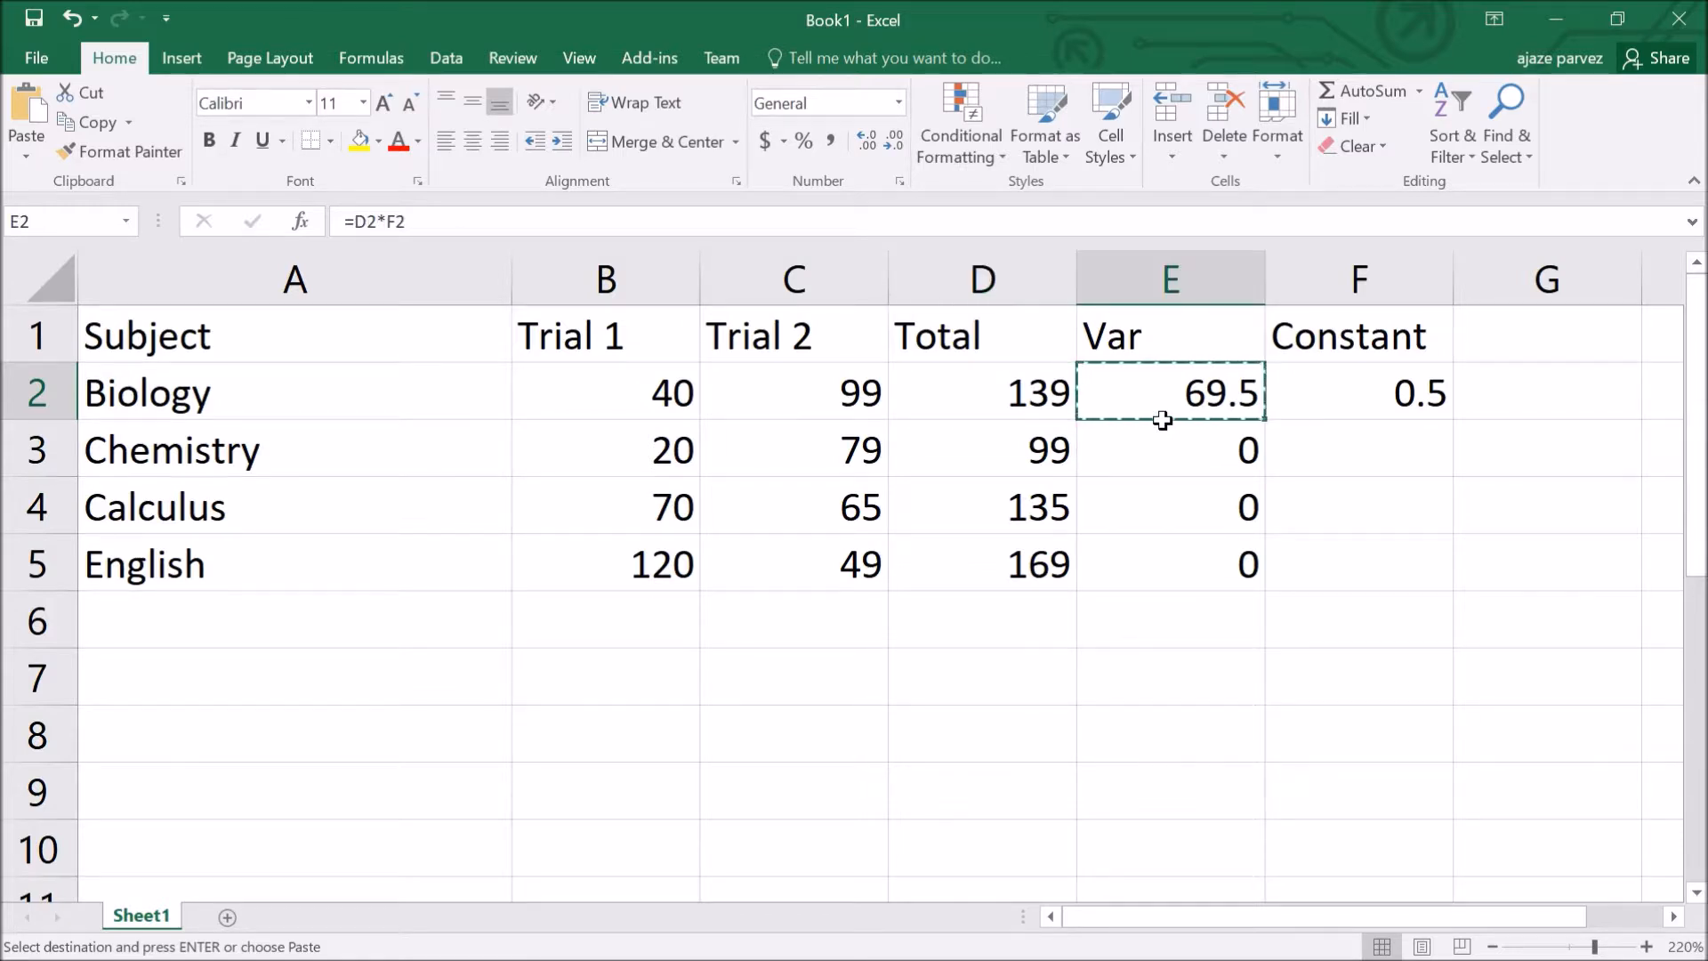
{"action": "left_click", "coordinate": [1144, 472]}
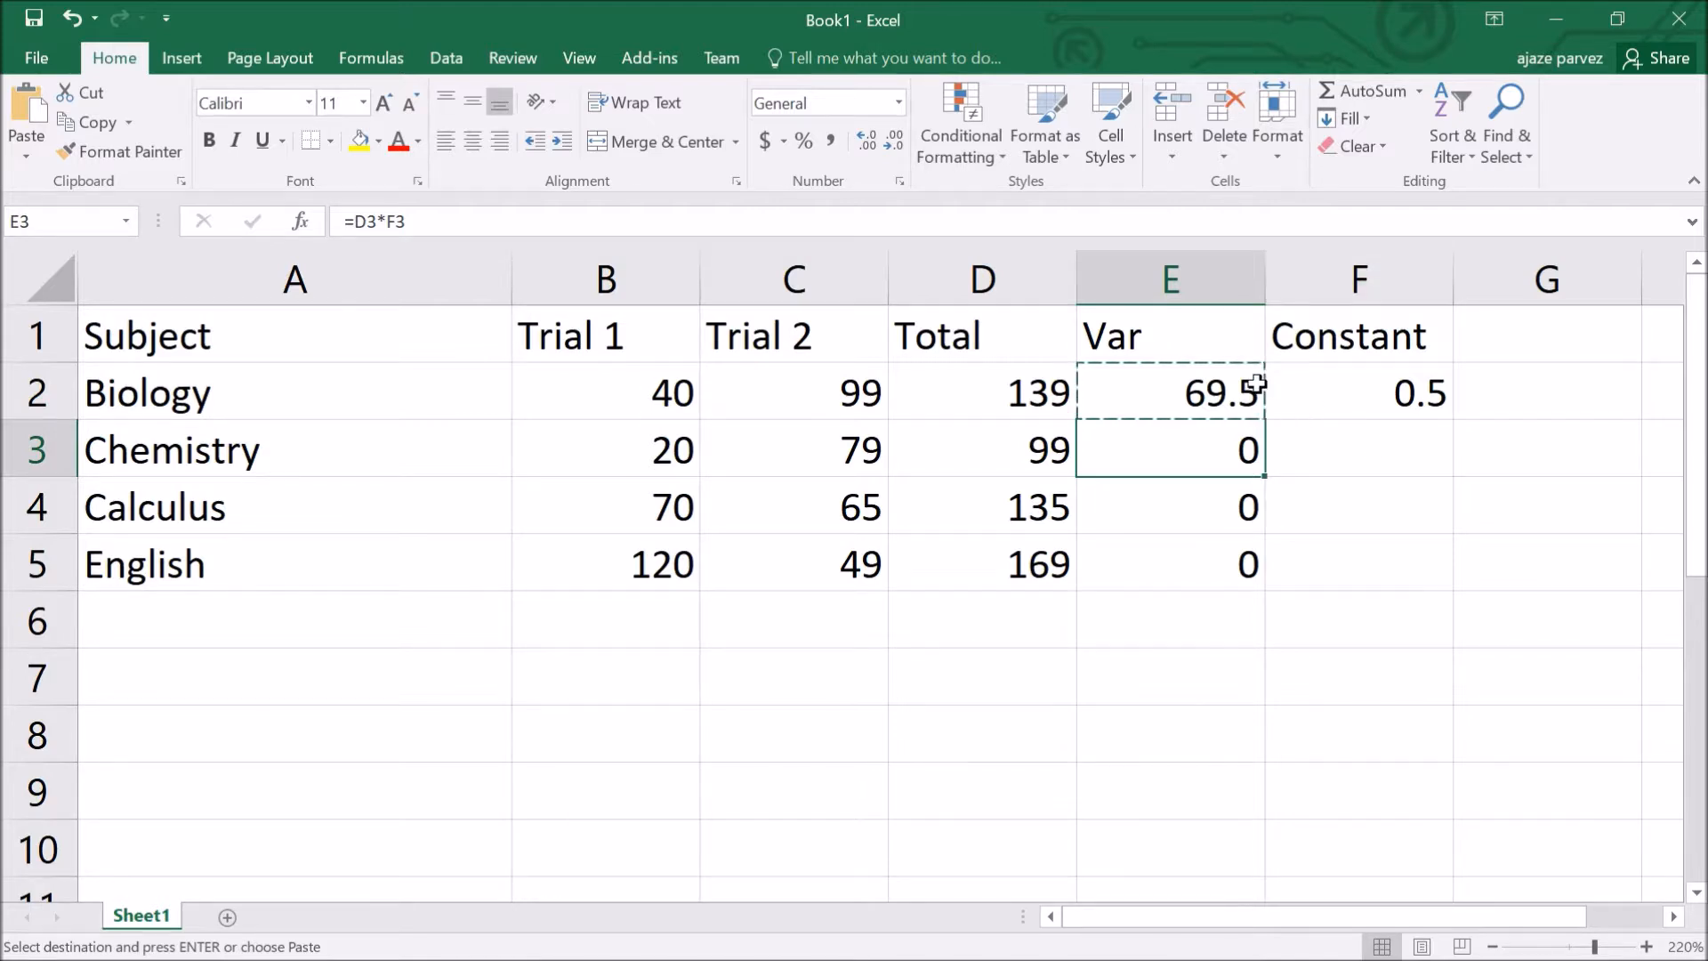
{"action": "left_click", "coordinate": [1222, 403]}
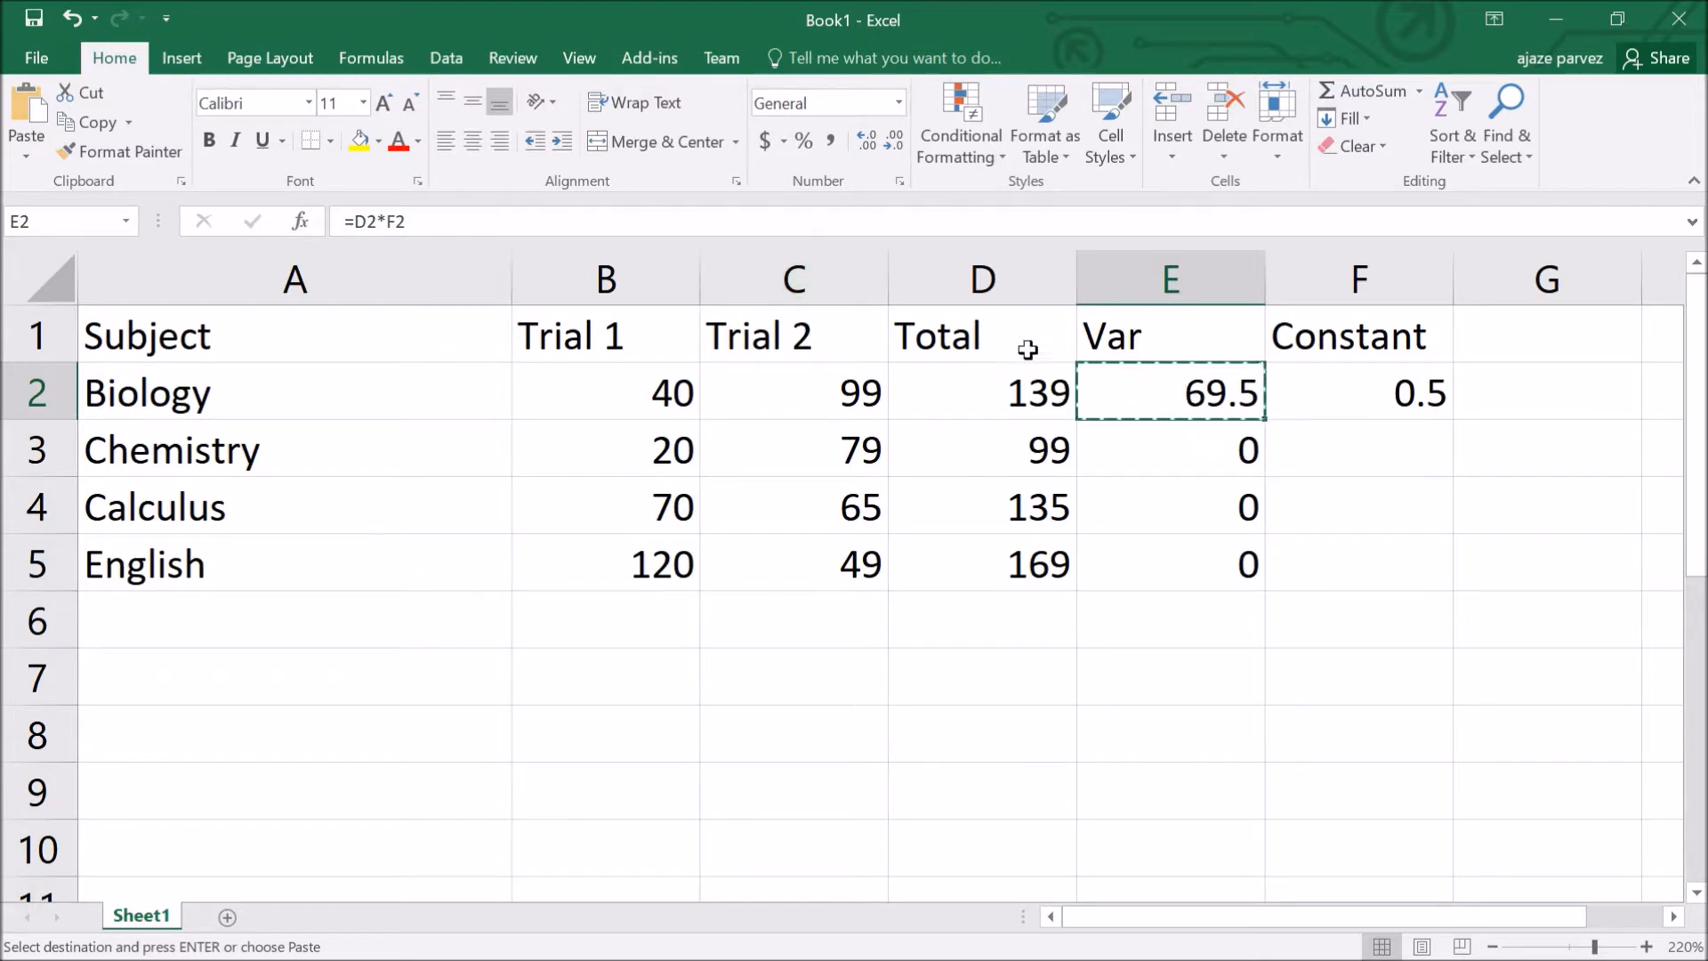
{"action": "key", "text": "F2"}
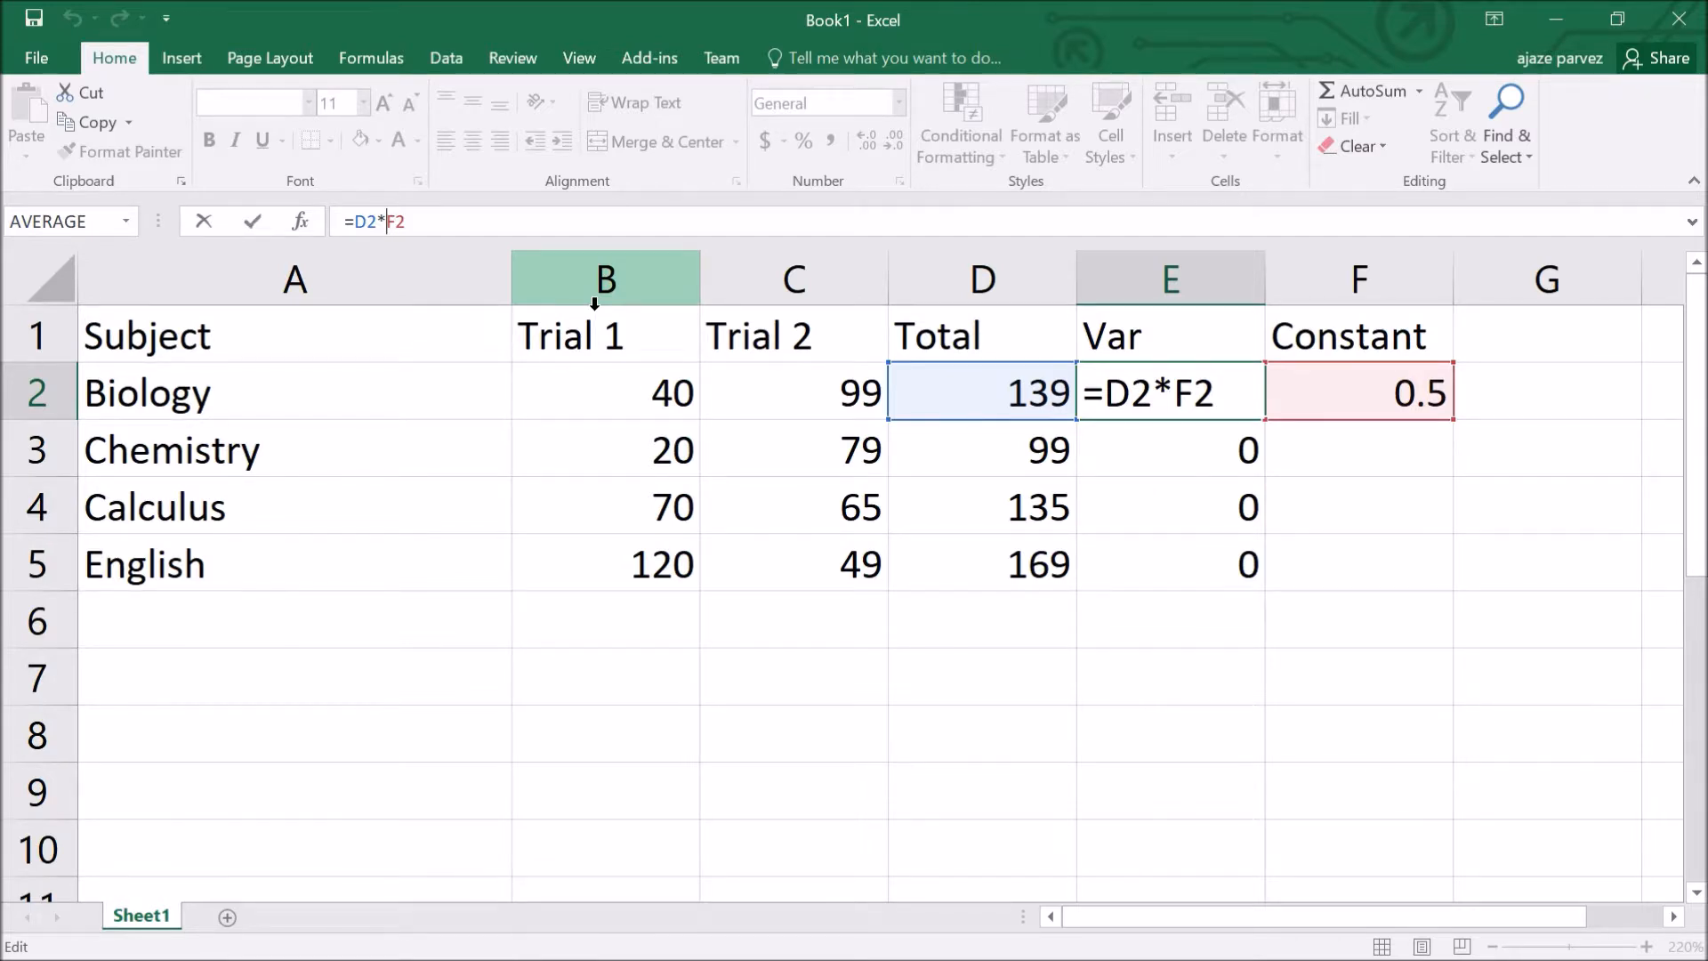
Step: Change the E2 formula to =D2*$F$2 so the constant is locked
{"action": "type", "text": "&"}
{"action": "key", "text": "BackSpace"}
{"action": "type", "text": "$"}
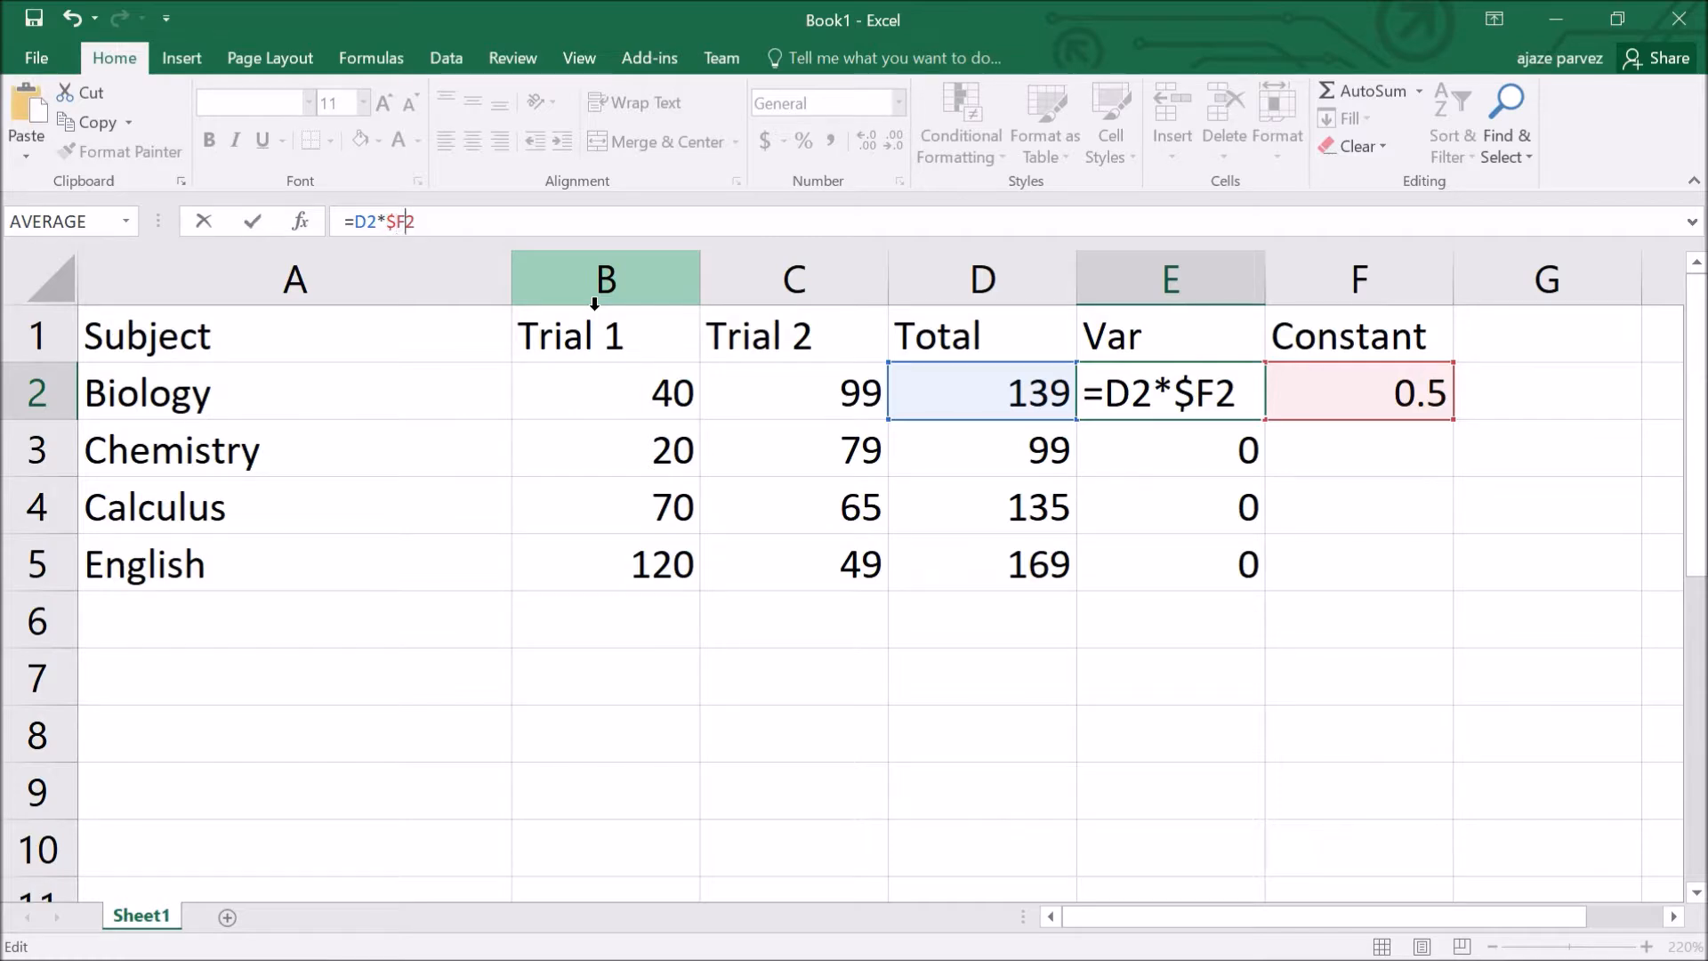
{"action": "key", "text": "Right"}
{"action": "type", "text": "$"}
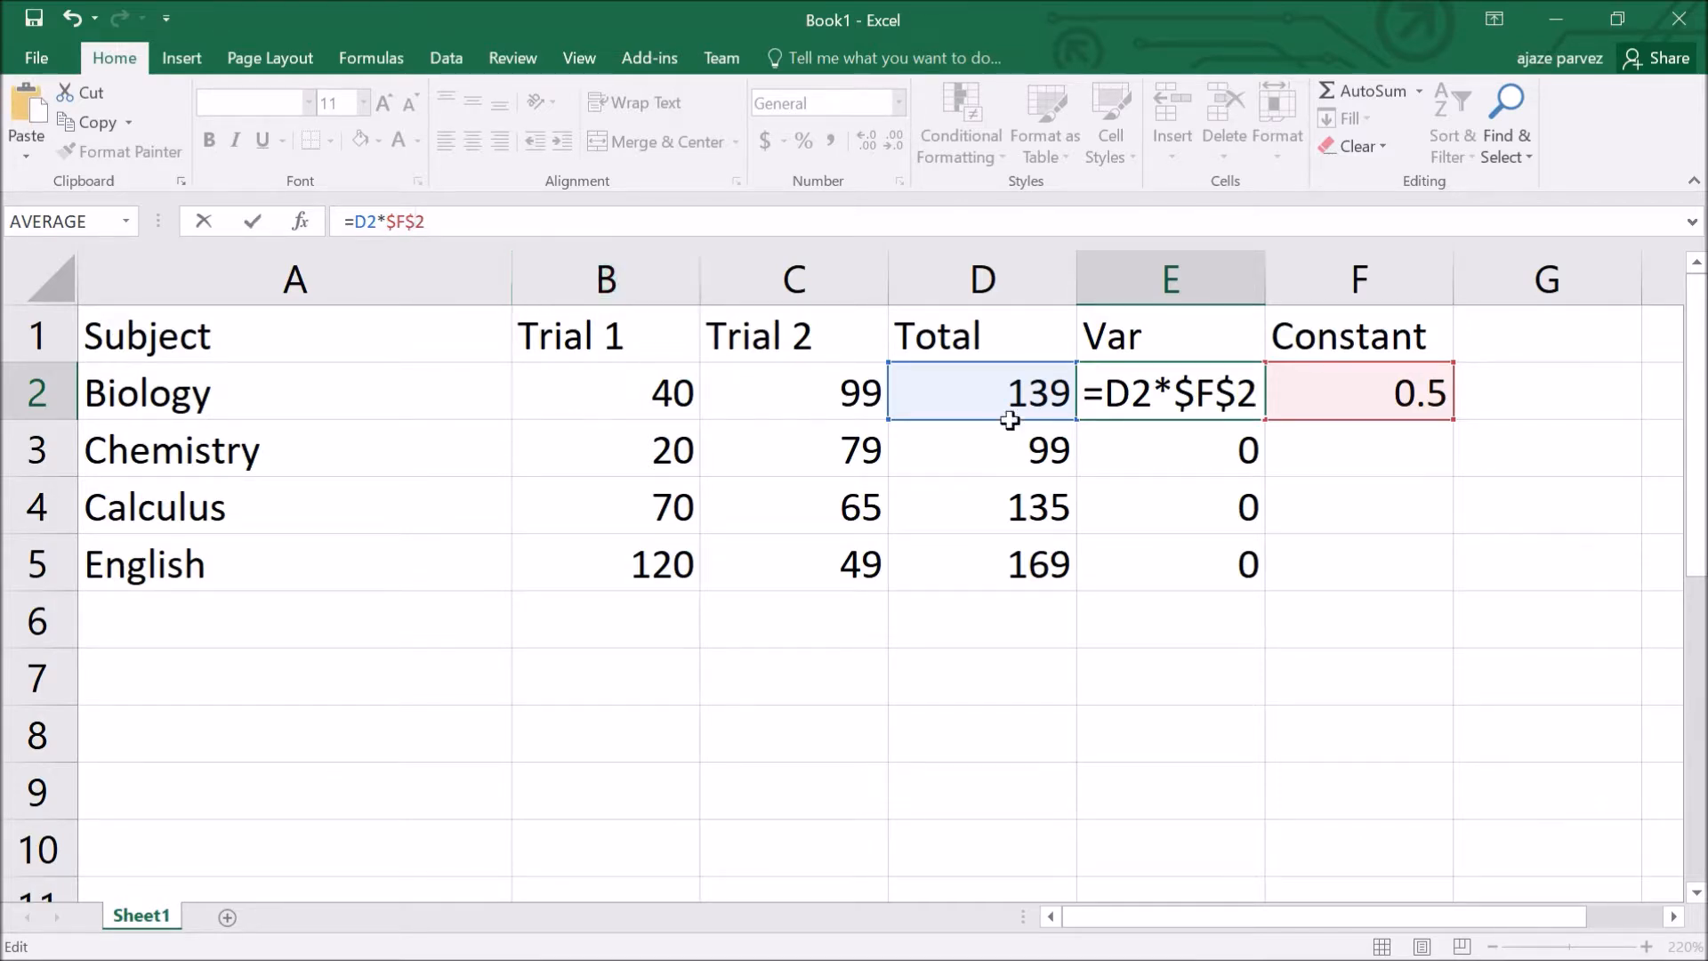
{"action": "left_click", "coordinate": [1213, 499]}
Step: Fill =D2*$F$2 into E3:E5, then switch to the slide and erase its ink
{"action": "left_click", "coordinate": [1224, 416]}
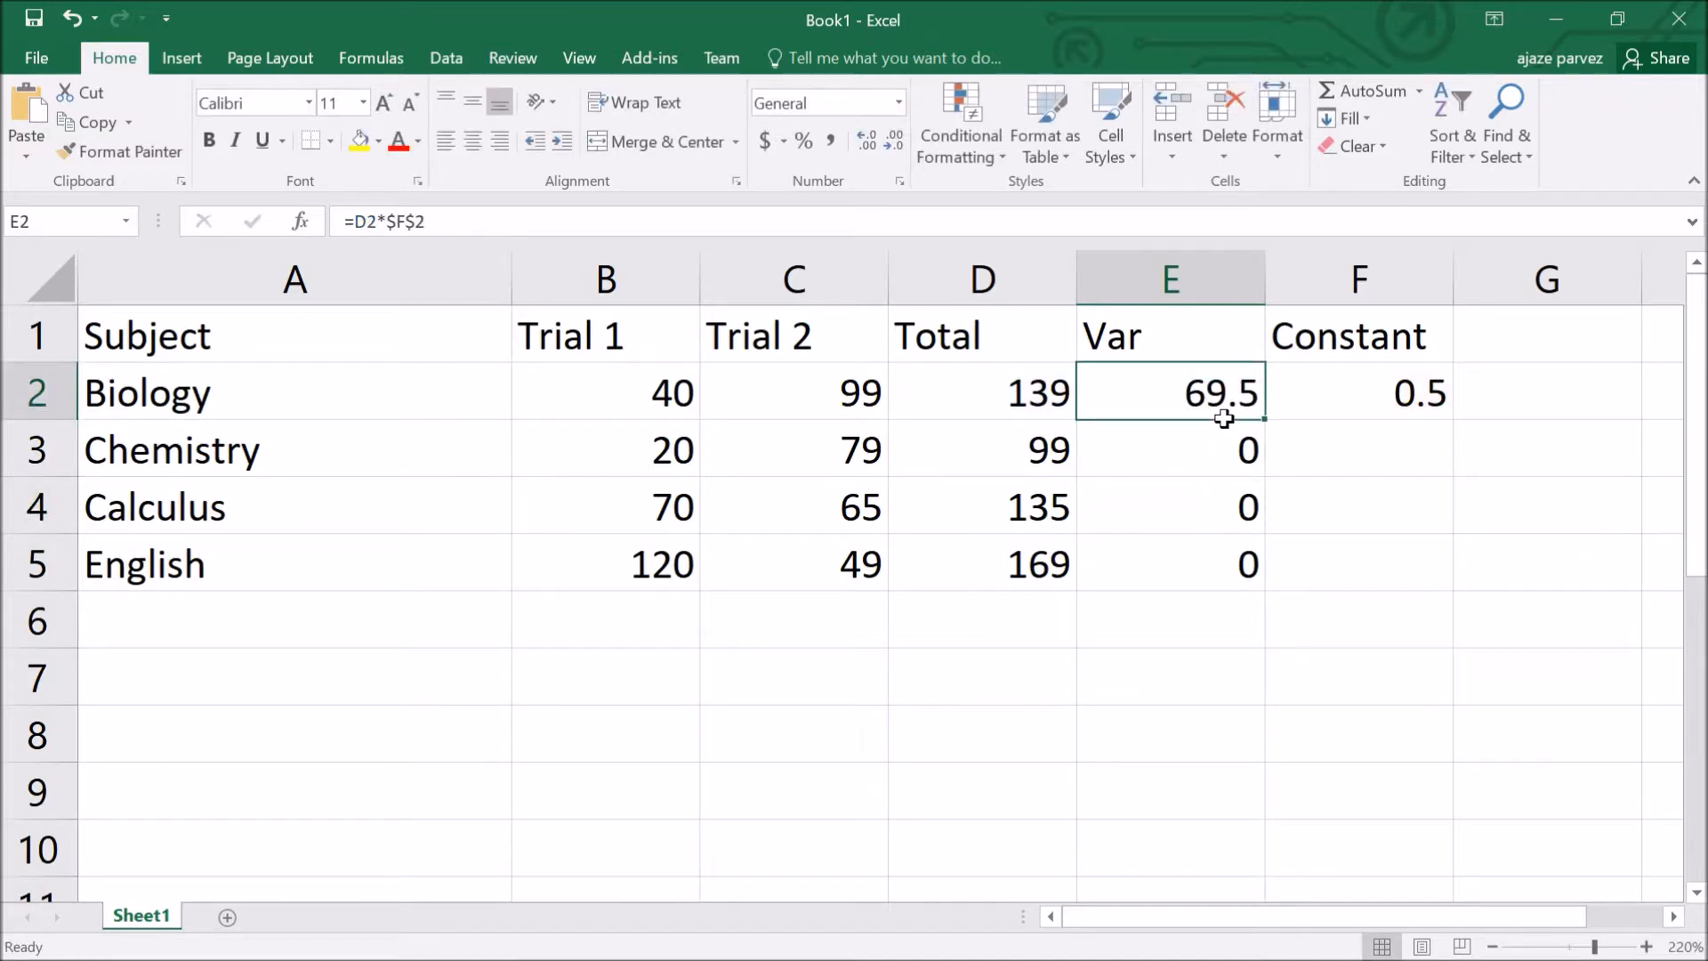
{"action": "left_click", "coordinate": [1123, 437]}
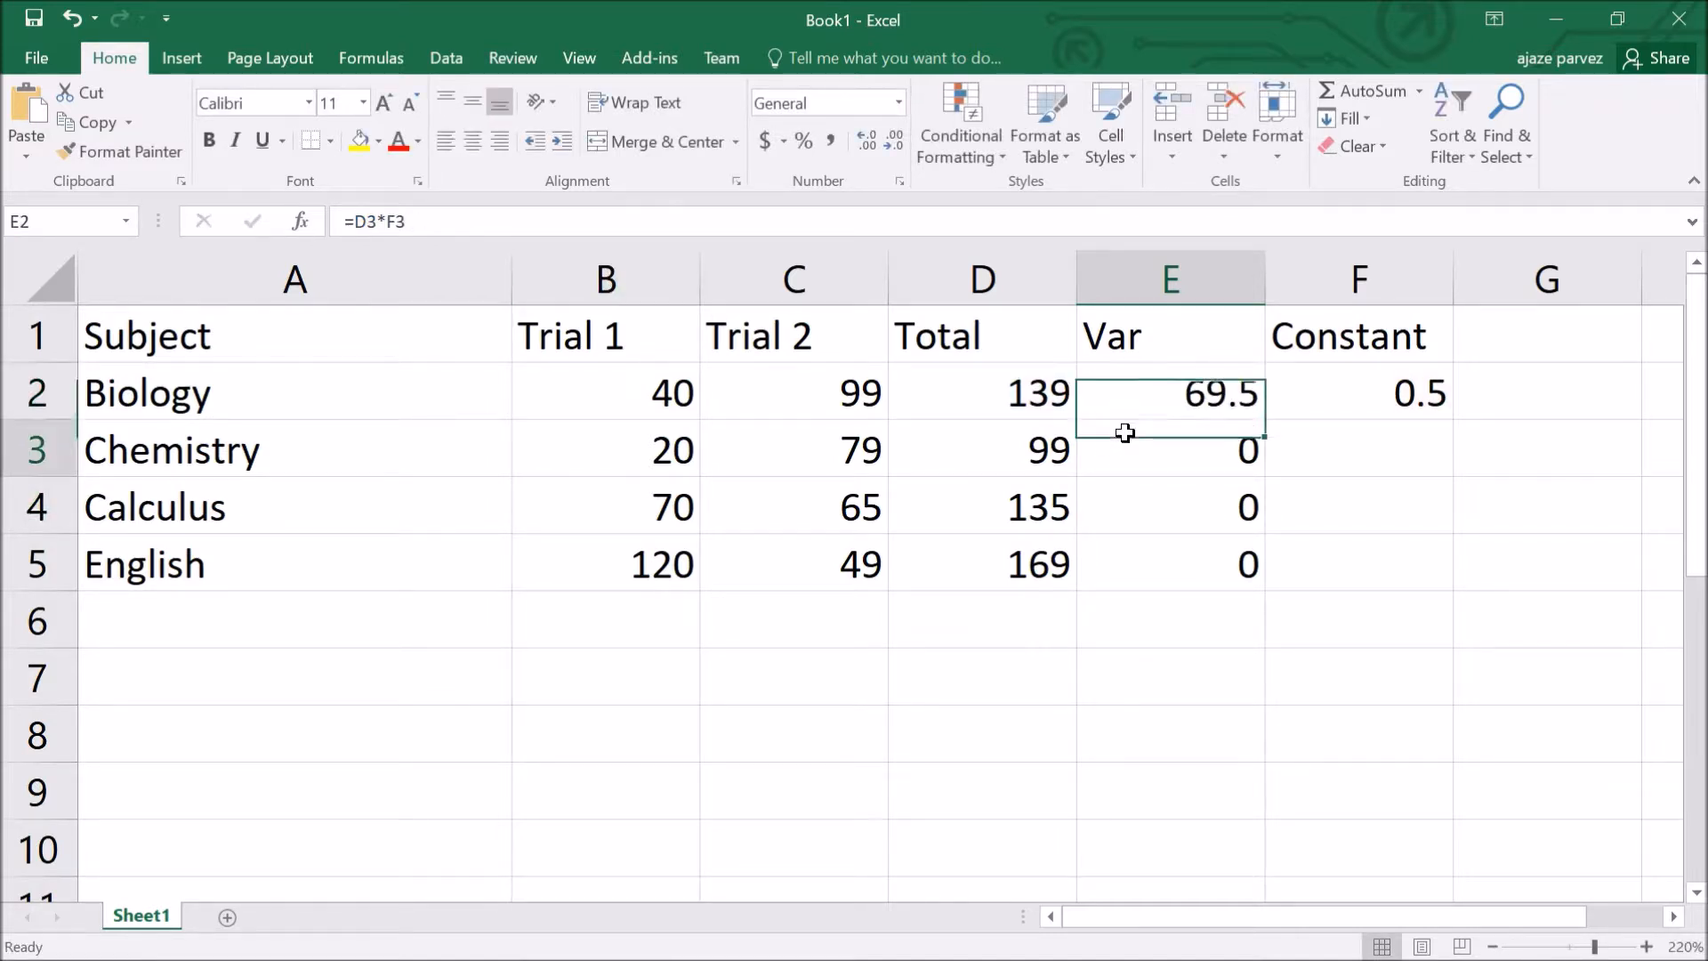
{"action": "key", "text": "Up"}
{"action": "key", "text": "ctrl+c"}
{"action": "key", "text": "Down"}
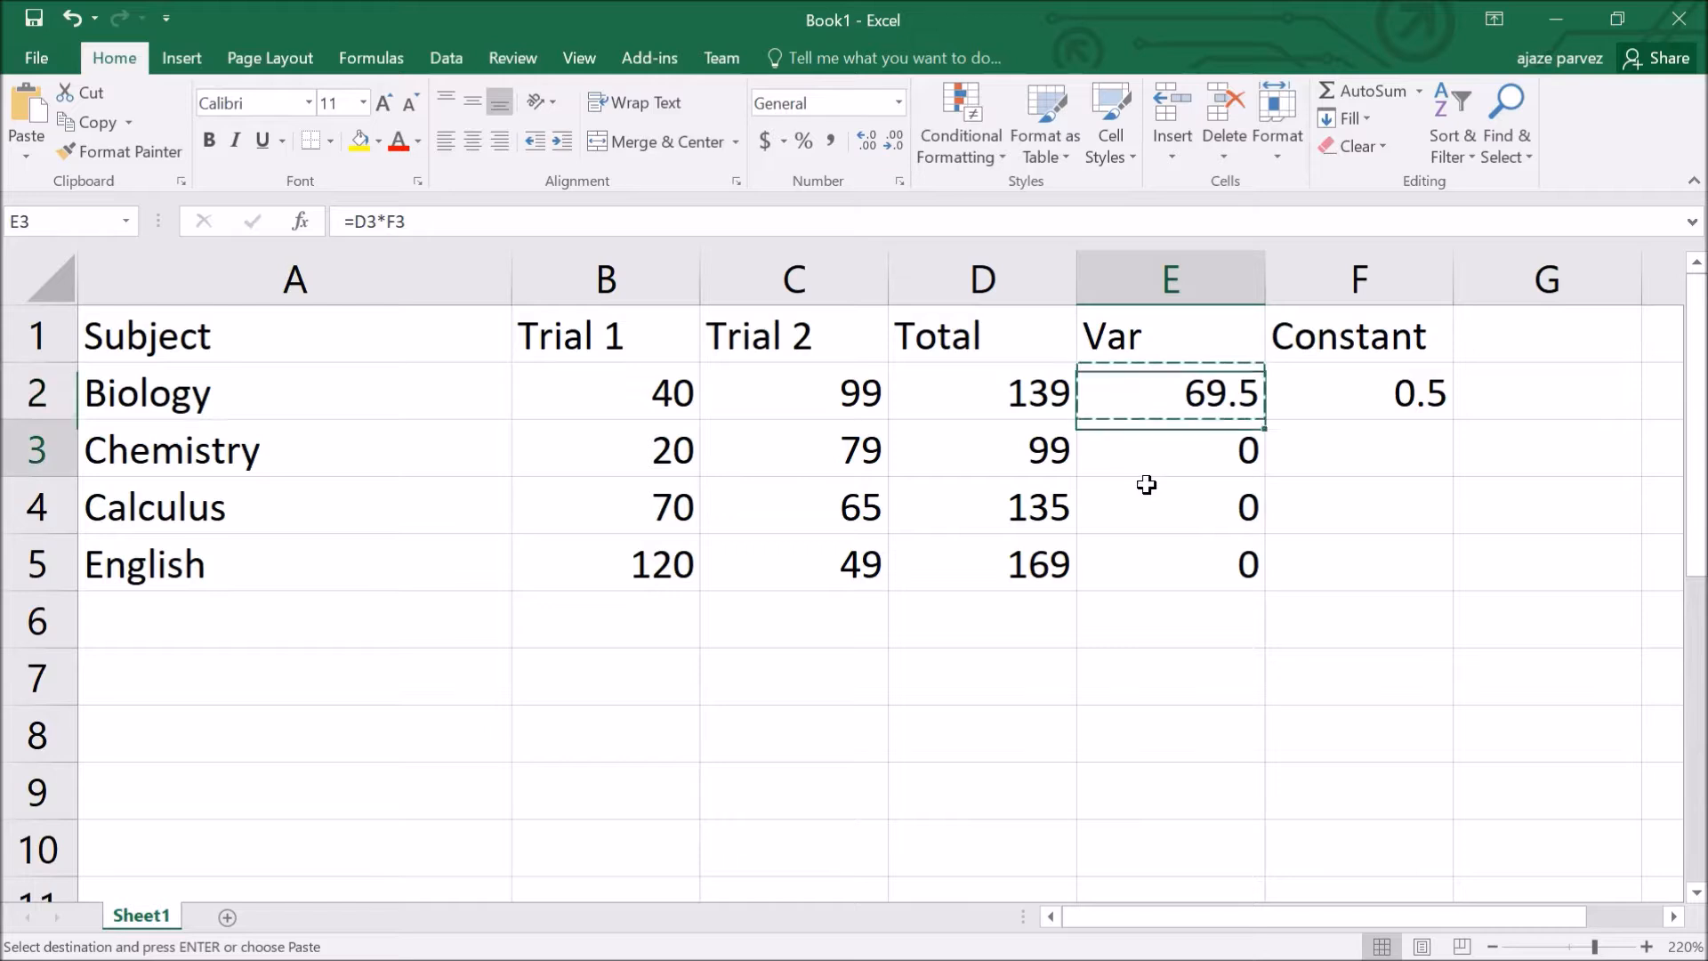
{"action": "key", "text": "ctrl+v"}
{"action": "left_click", "coordinate": [1155, 526]}
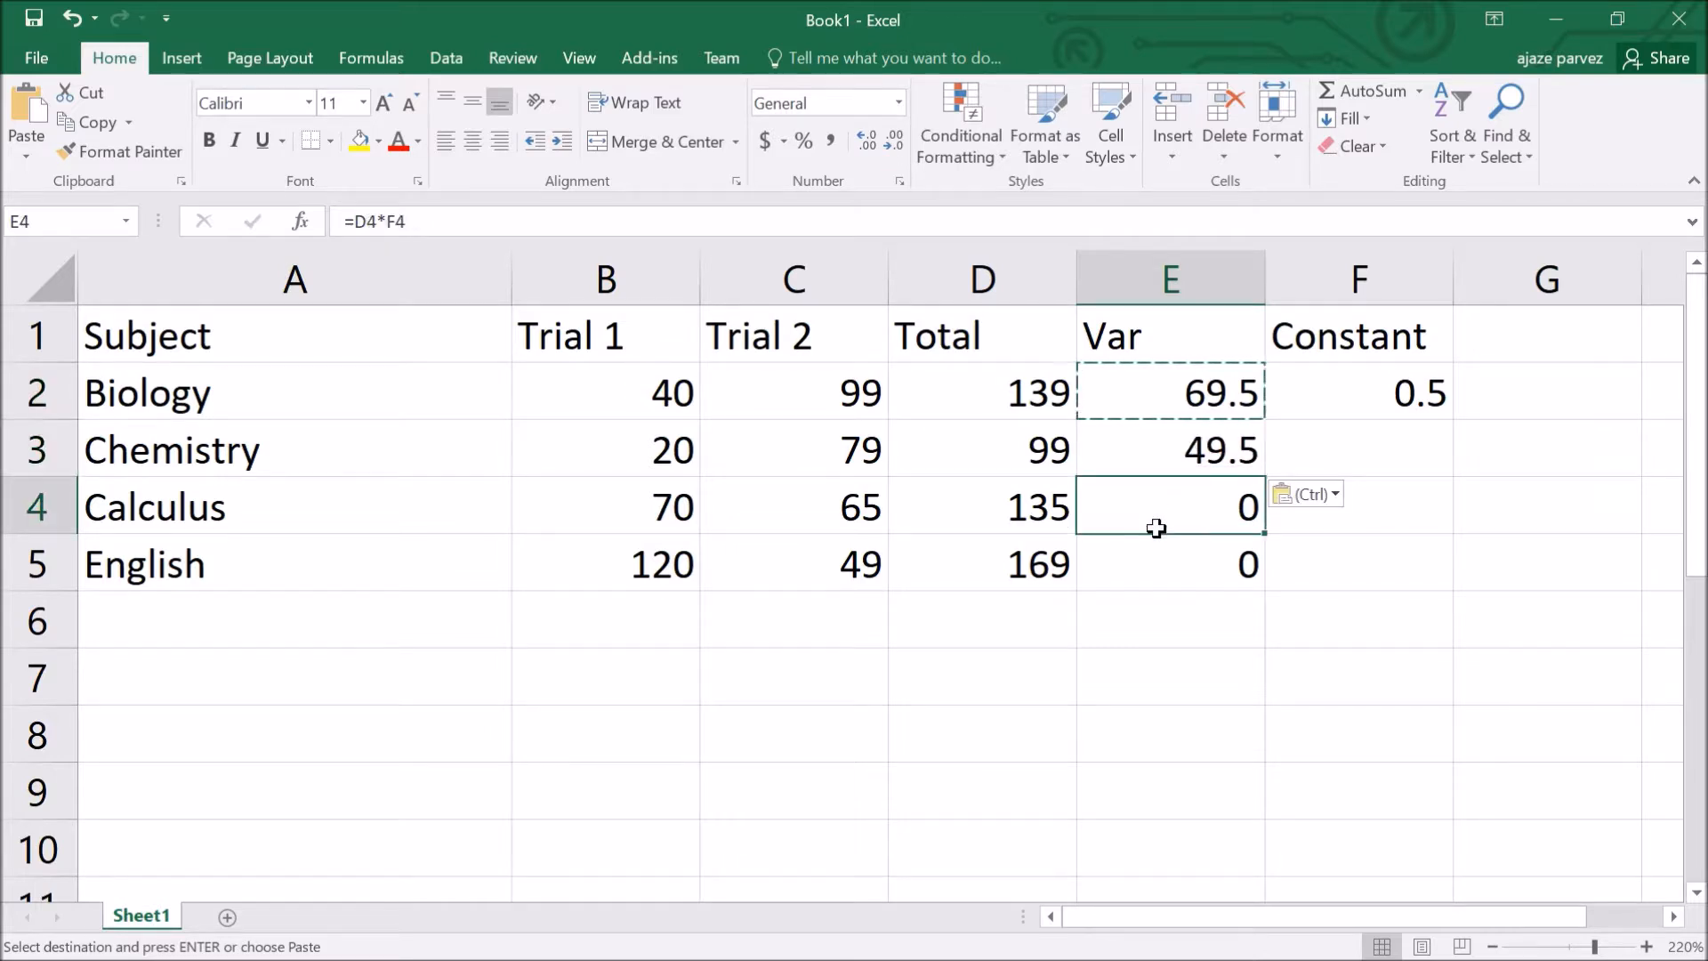
{"action": "key", "text": "ctrl+v"}
{"action": "left_click", "coordinate": [1163, 579]}
{"action": "key", "text": "ctrl+v"}
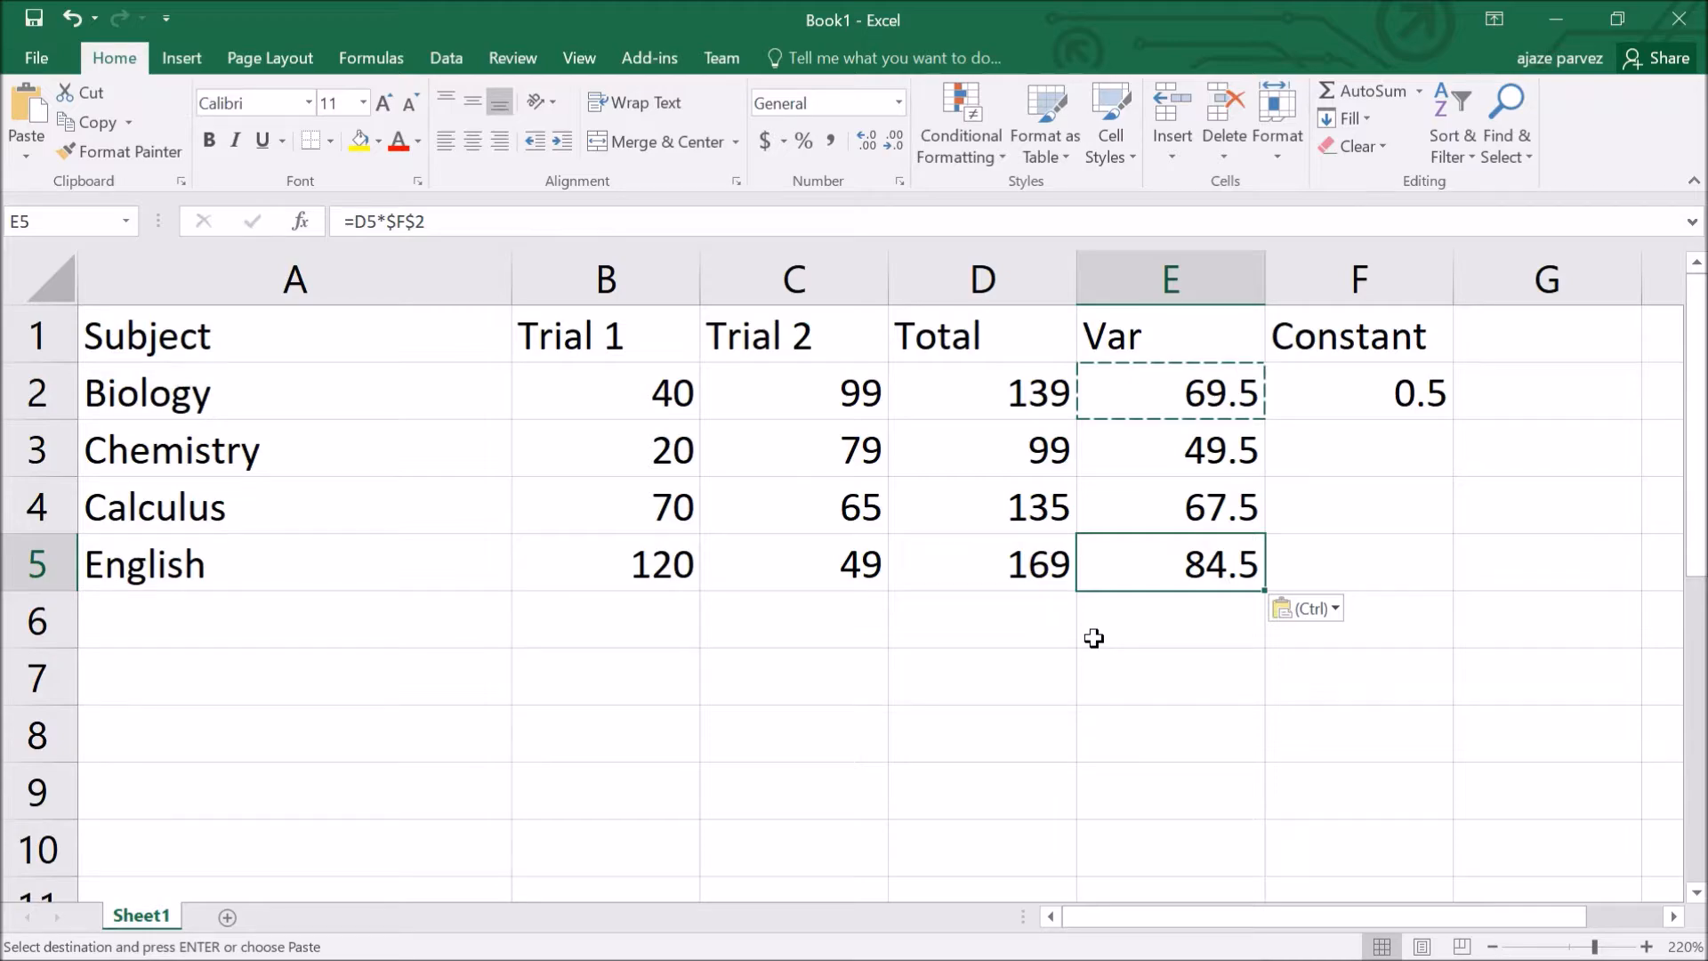
{"action": "key", "text": "alt+Tab"}
{"action": "key", "text": "alt+Tab"}
{"action": "key", "text": "e"}
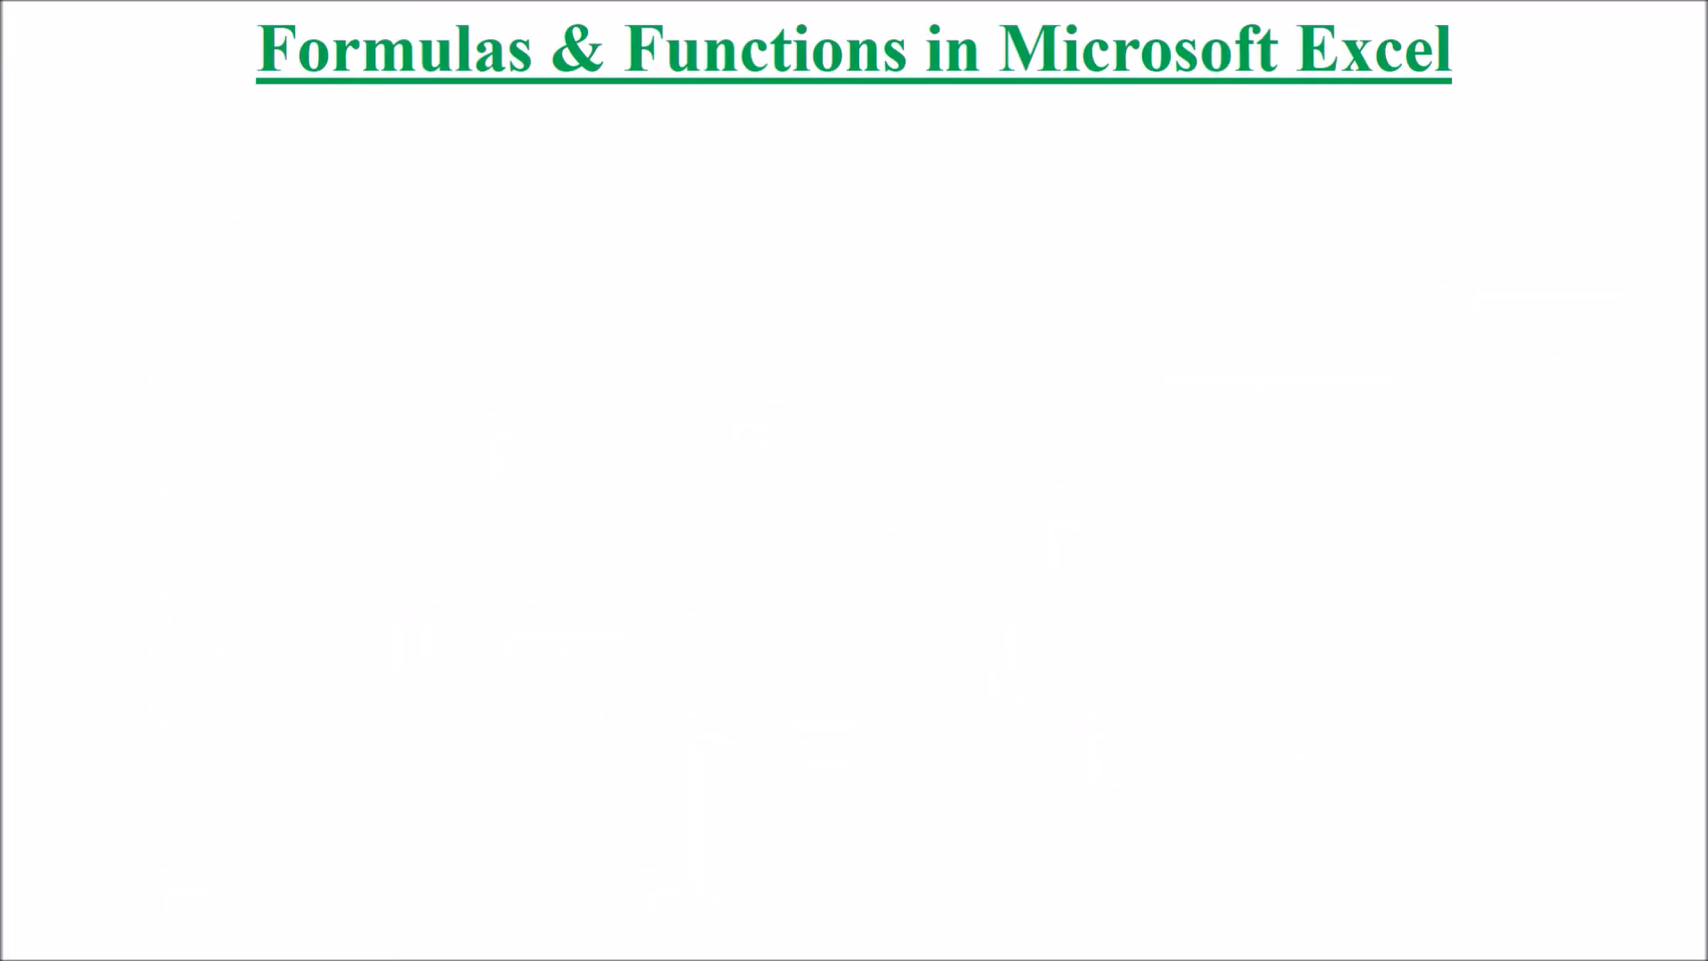